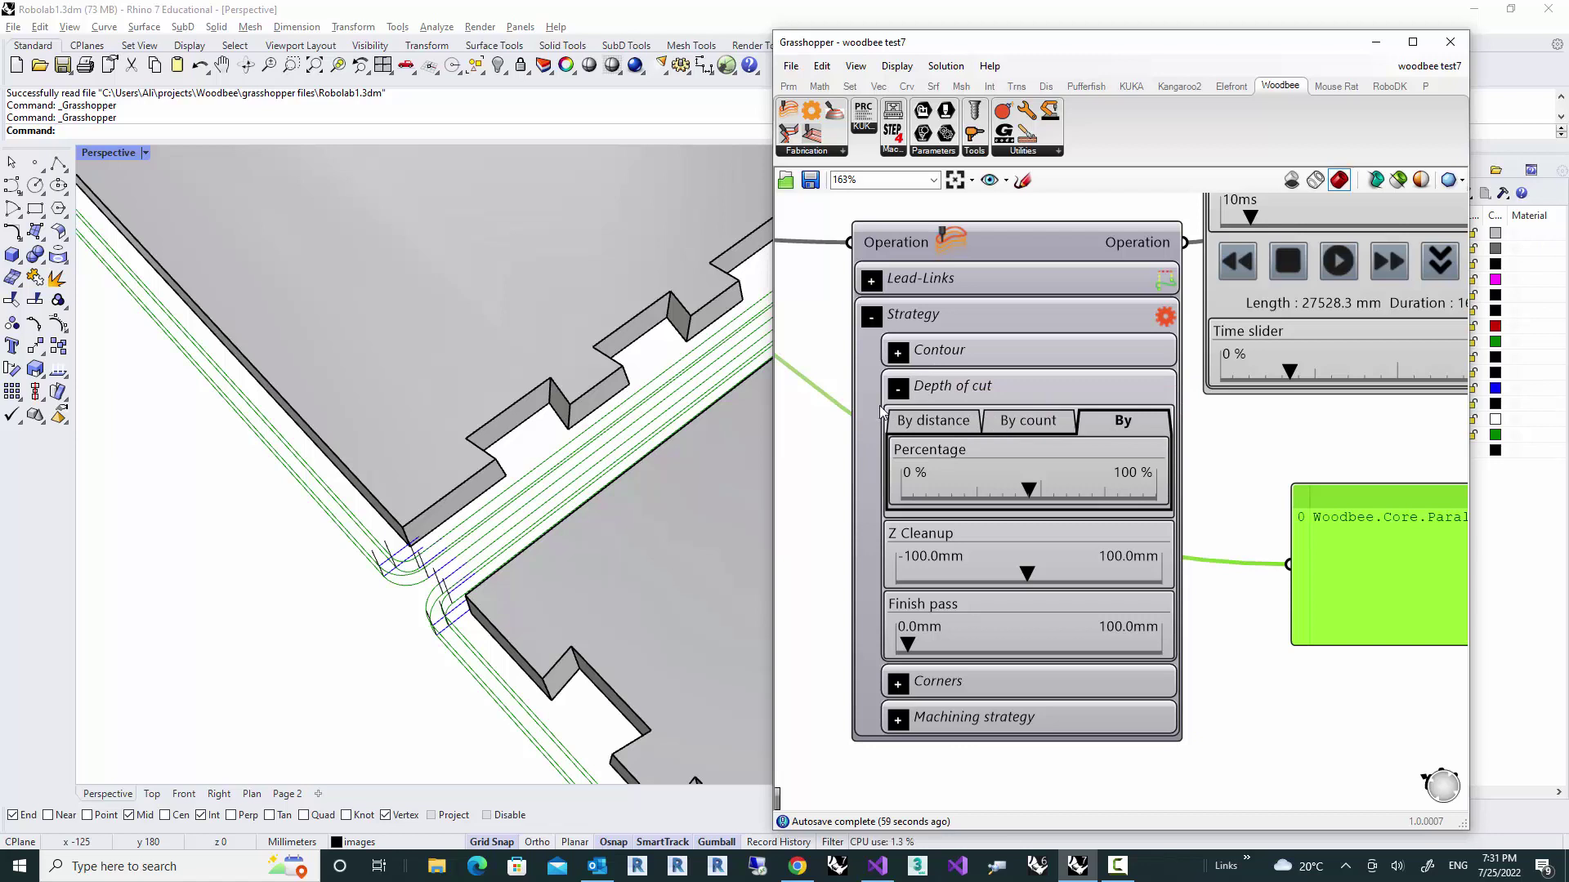
- Set the Z Cleanup of the contouring operation's depth of cut to 0 mm
left_click_drag(907, 644, 915, 640)
right_click_drag(487, 547, 499, 537)
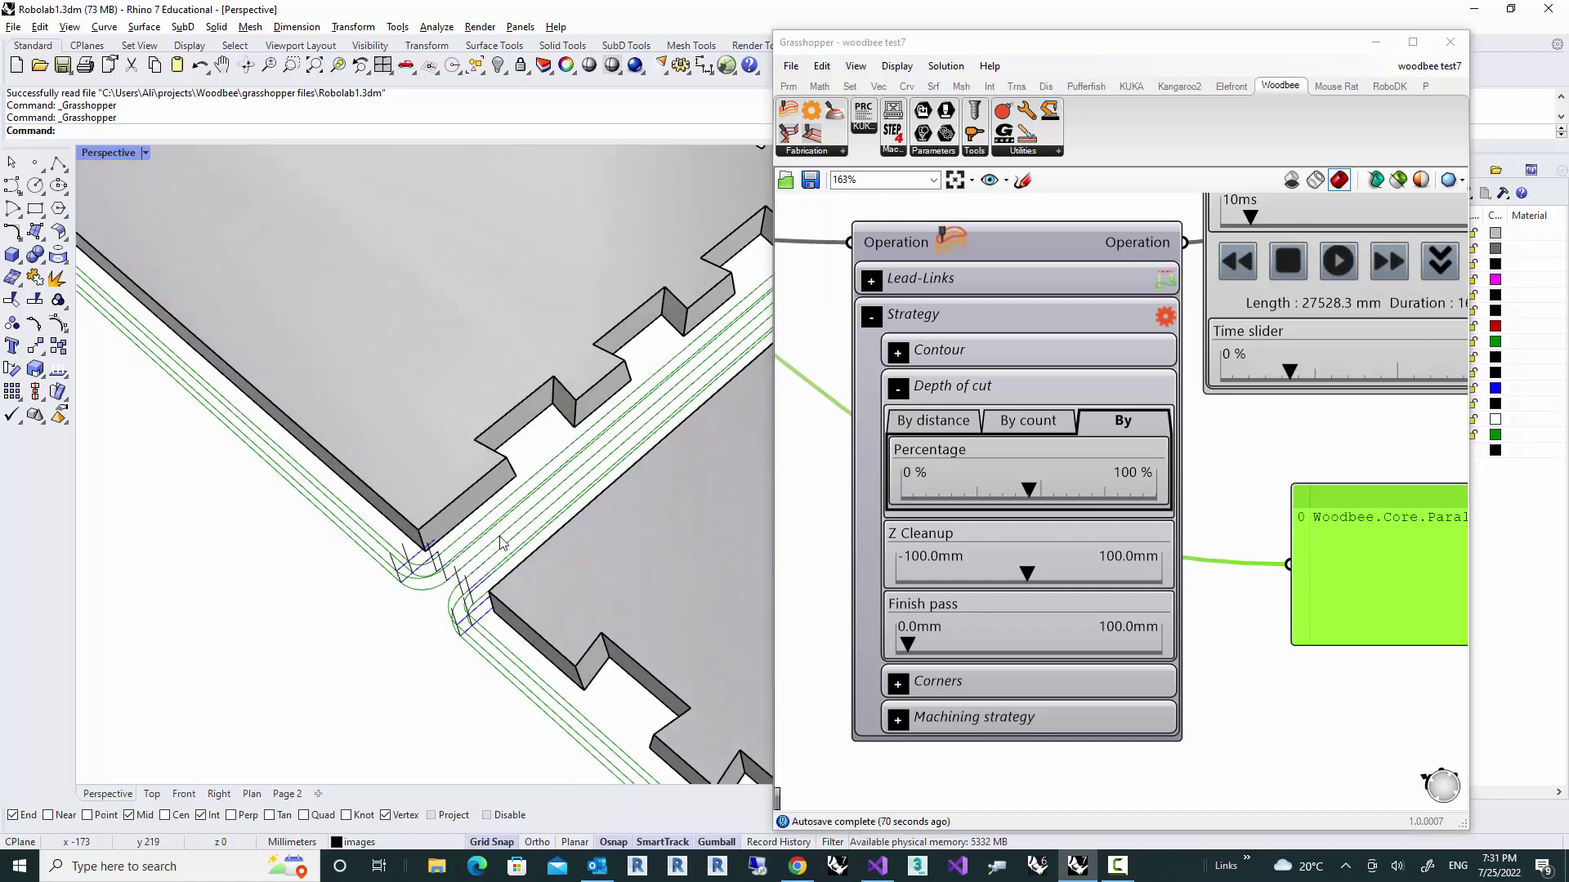
double_click(1027, 575)
left_click_drag(1012, 561, 987, 562)
left_click(1007, 595)
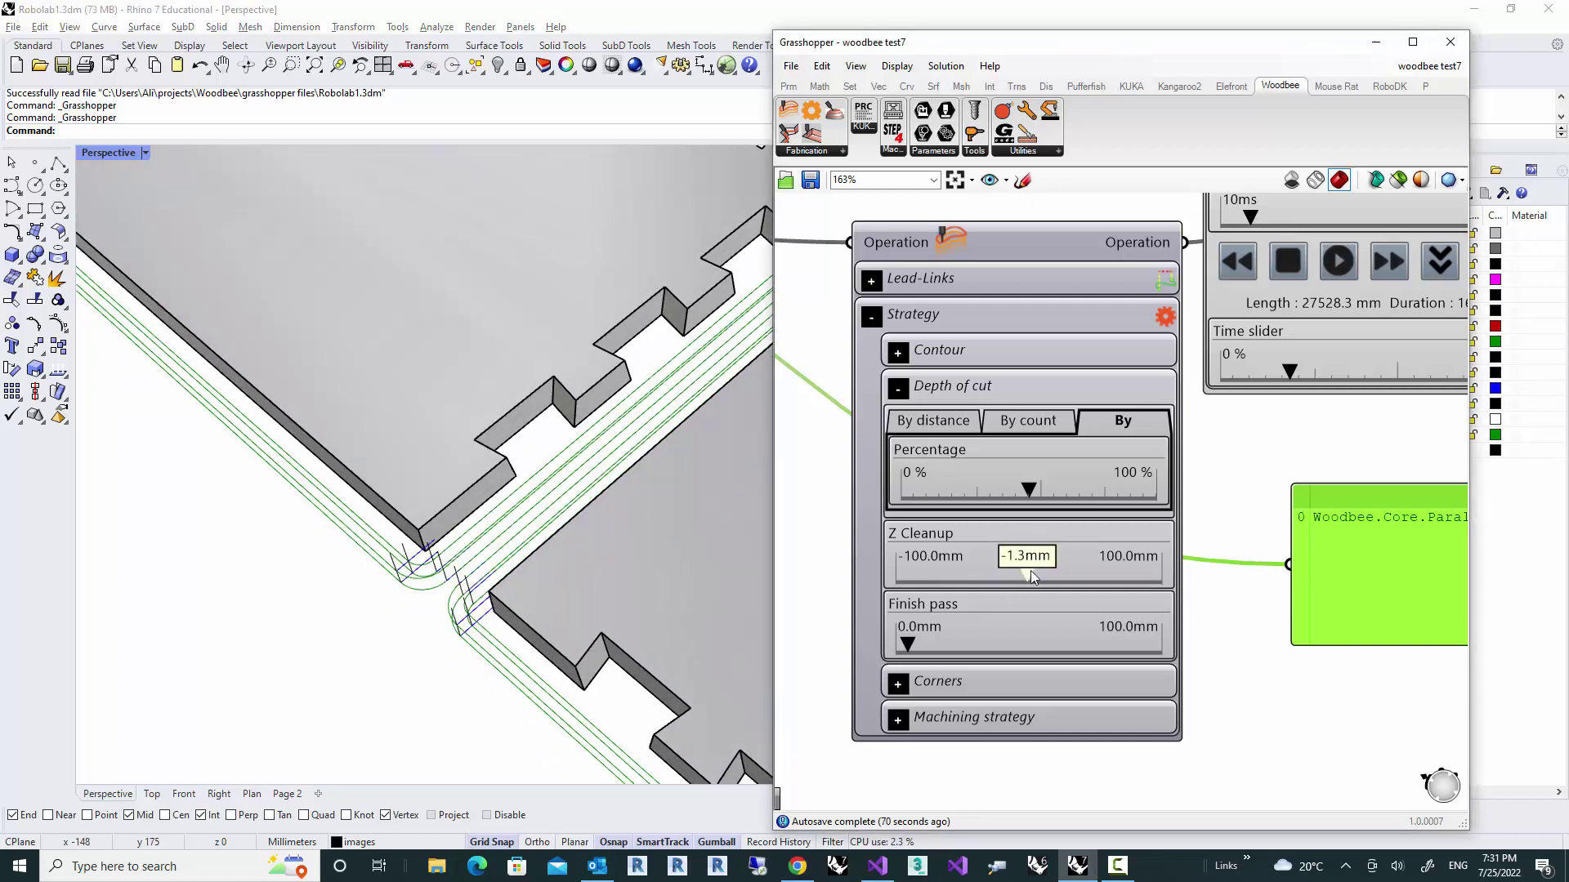
double_click(1032, 570)
key("BackSpace")
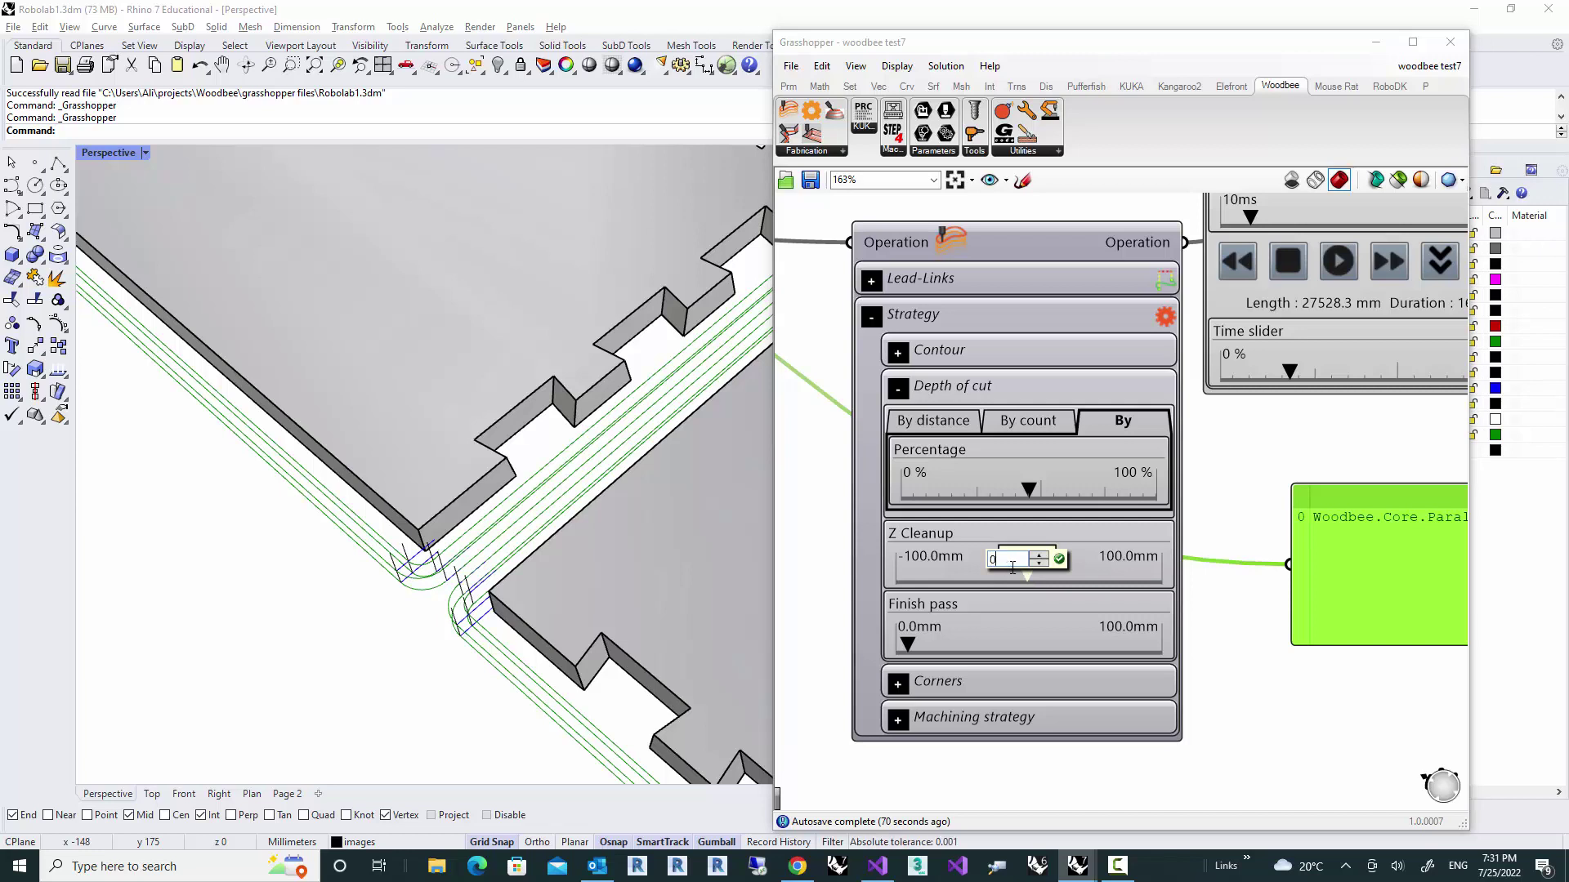
key("Return")
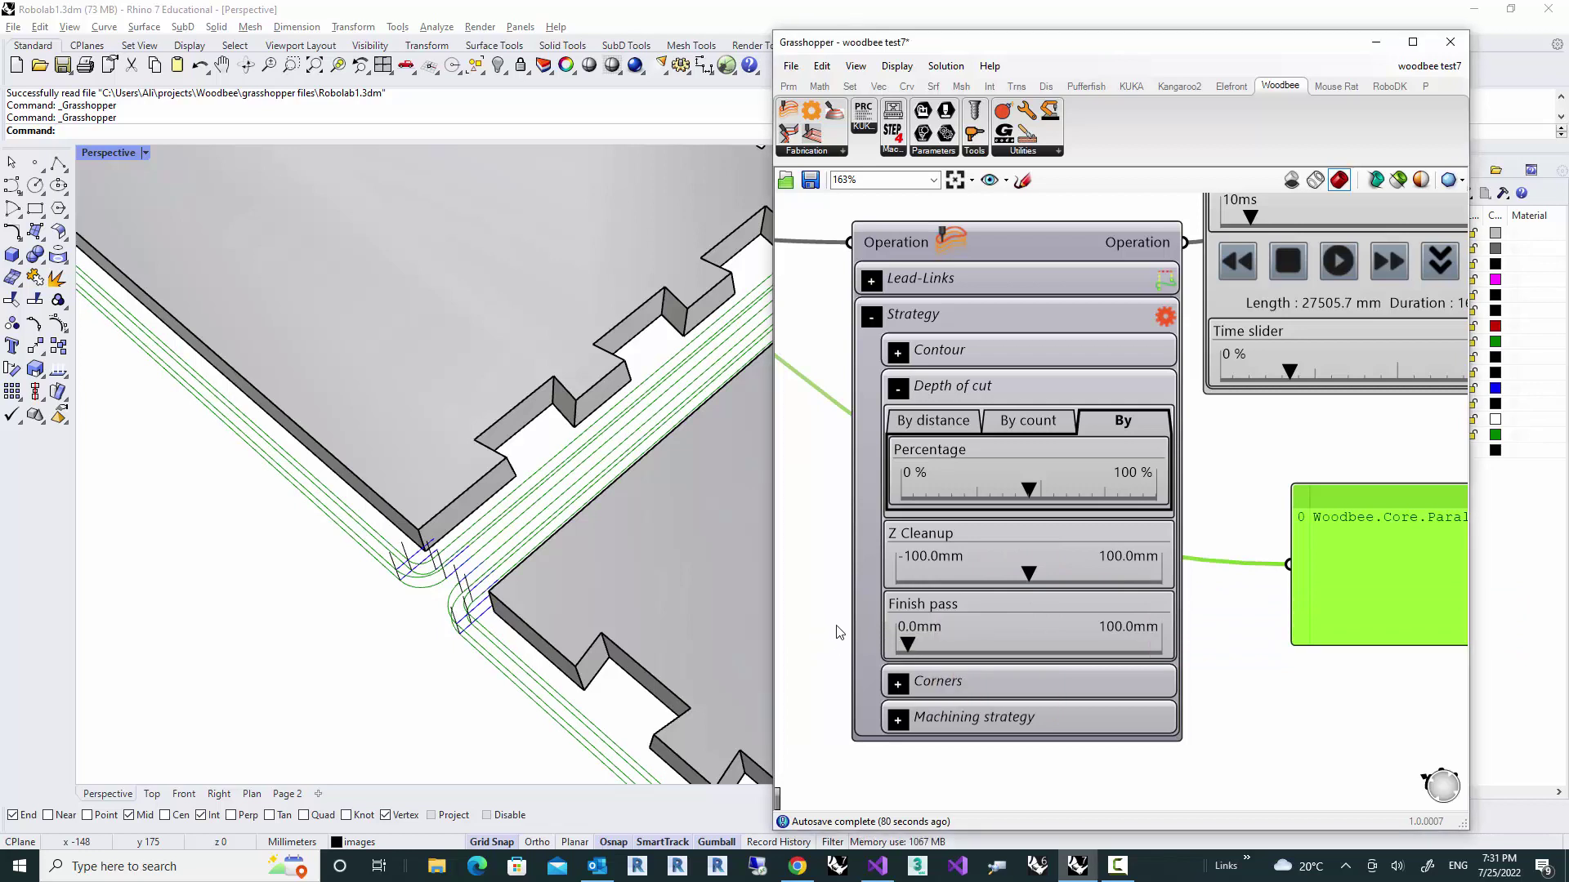
- Set the Finish pass to 0 mm and review the toolpath passes around the panel edges
double_click(907, 647)
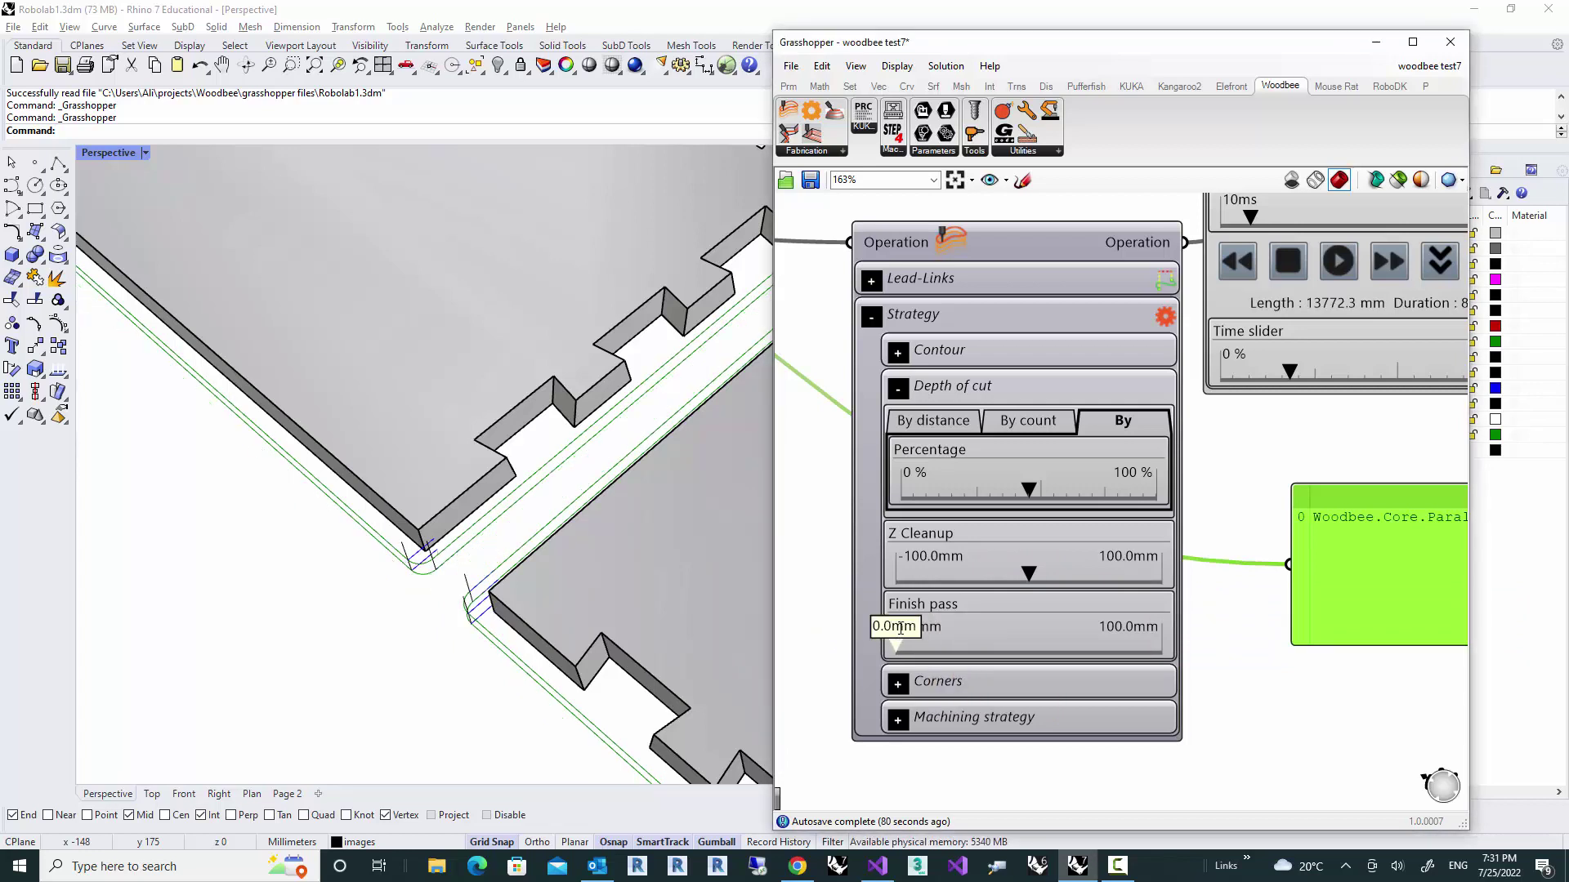
key("Return")
right_click_drag(400, 447, 428, 441)
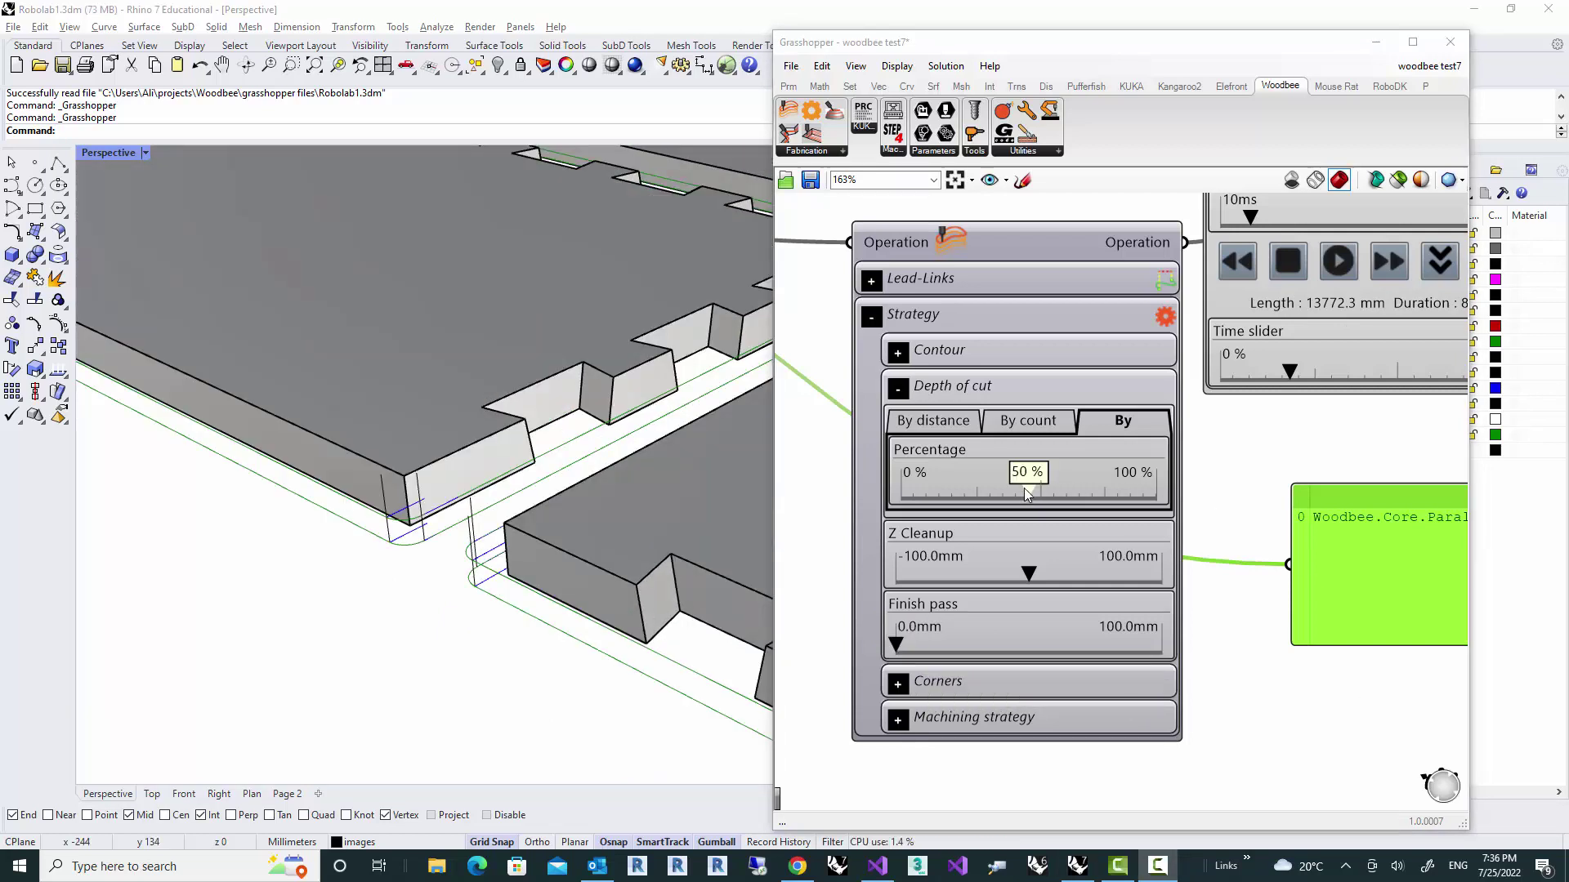
mouse_move(1024, 488)
scroll(378, 579, "down", 3)
scroll(378, 574, "down", 2)
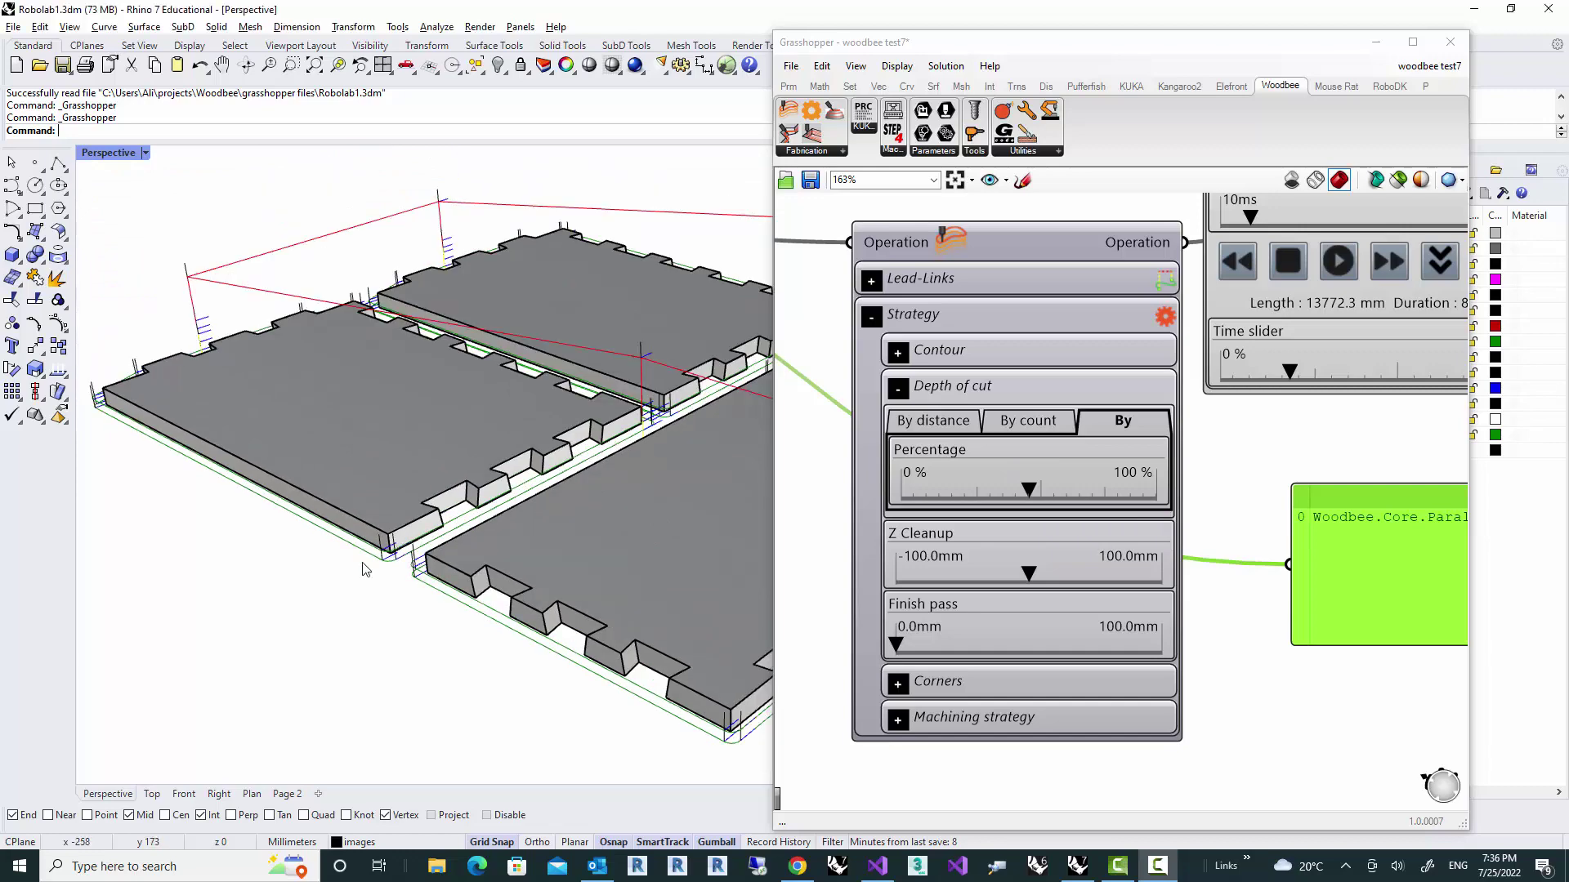
right_click_drag(363, 551, 366, 556)
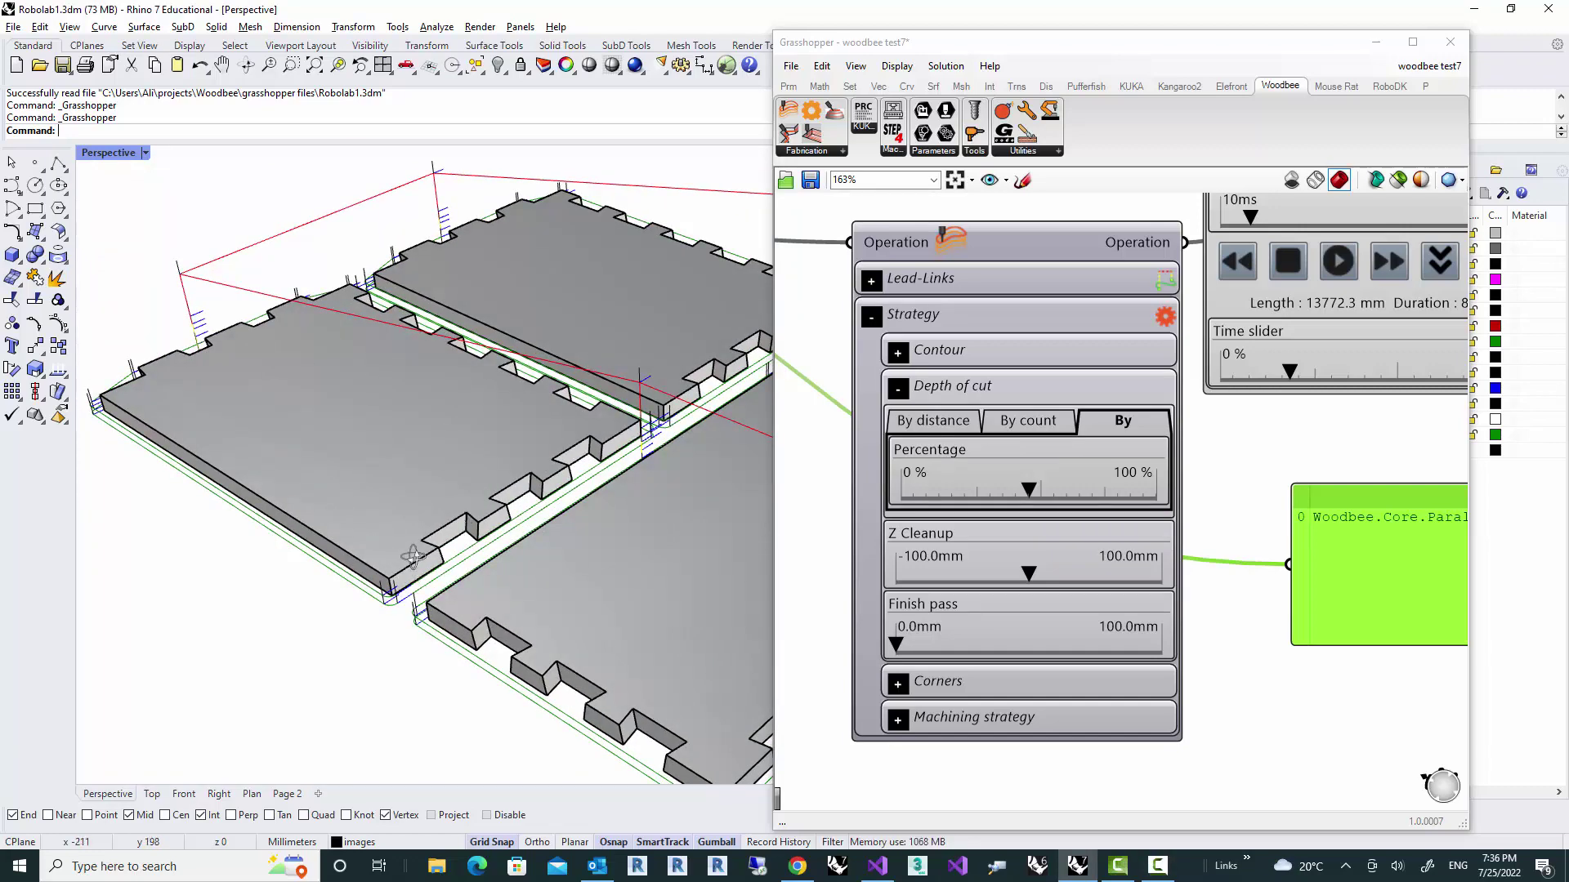
scroll(406, 570, "up", 3)
scroll(389, 585, "up", 2)
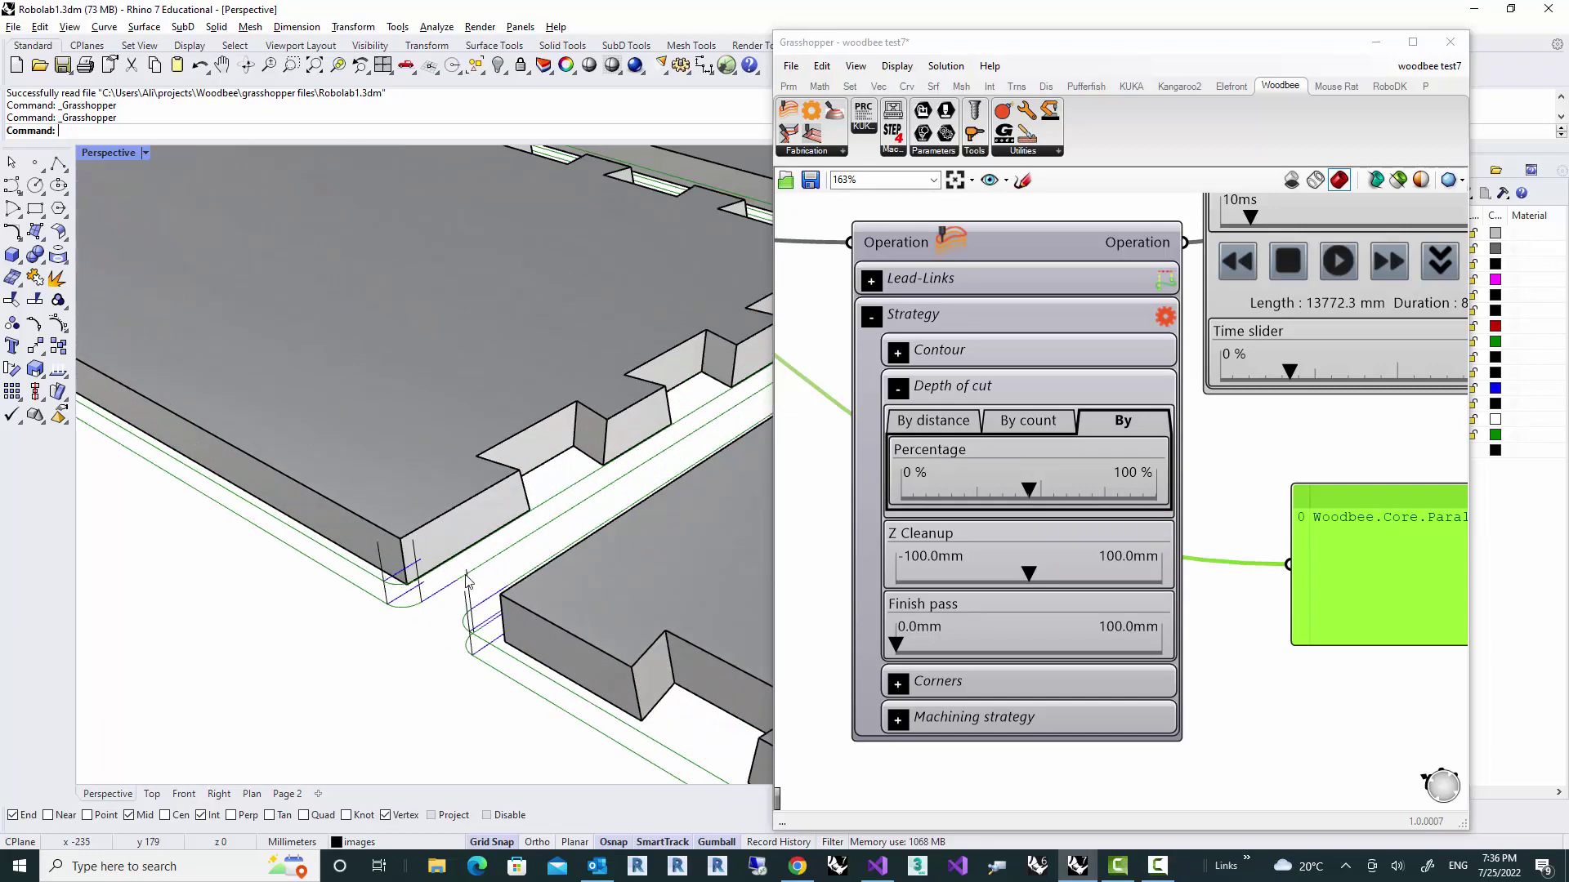
- Collapse the Depth of cut settings, expand the Corners settings and show the model in a maximized Top view
left_click(898, 389)
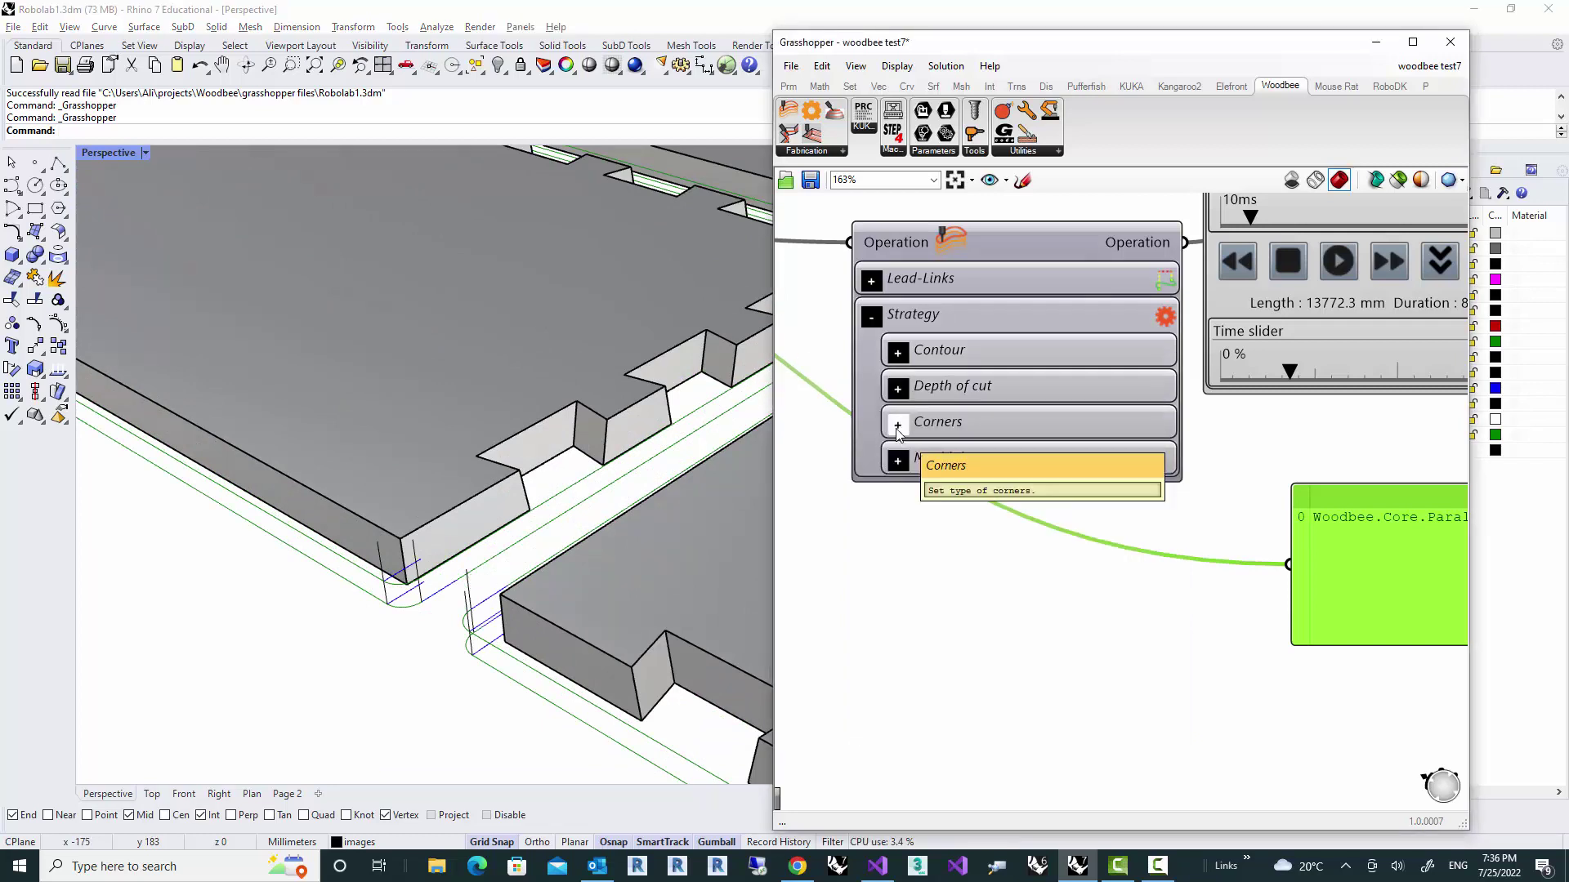
left_click(897, 424)
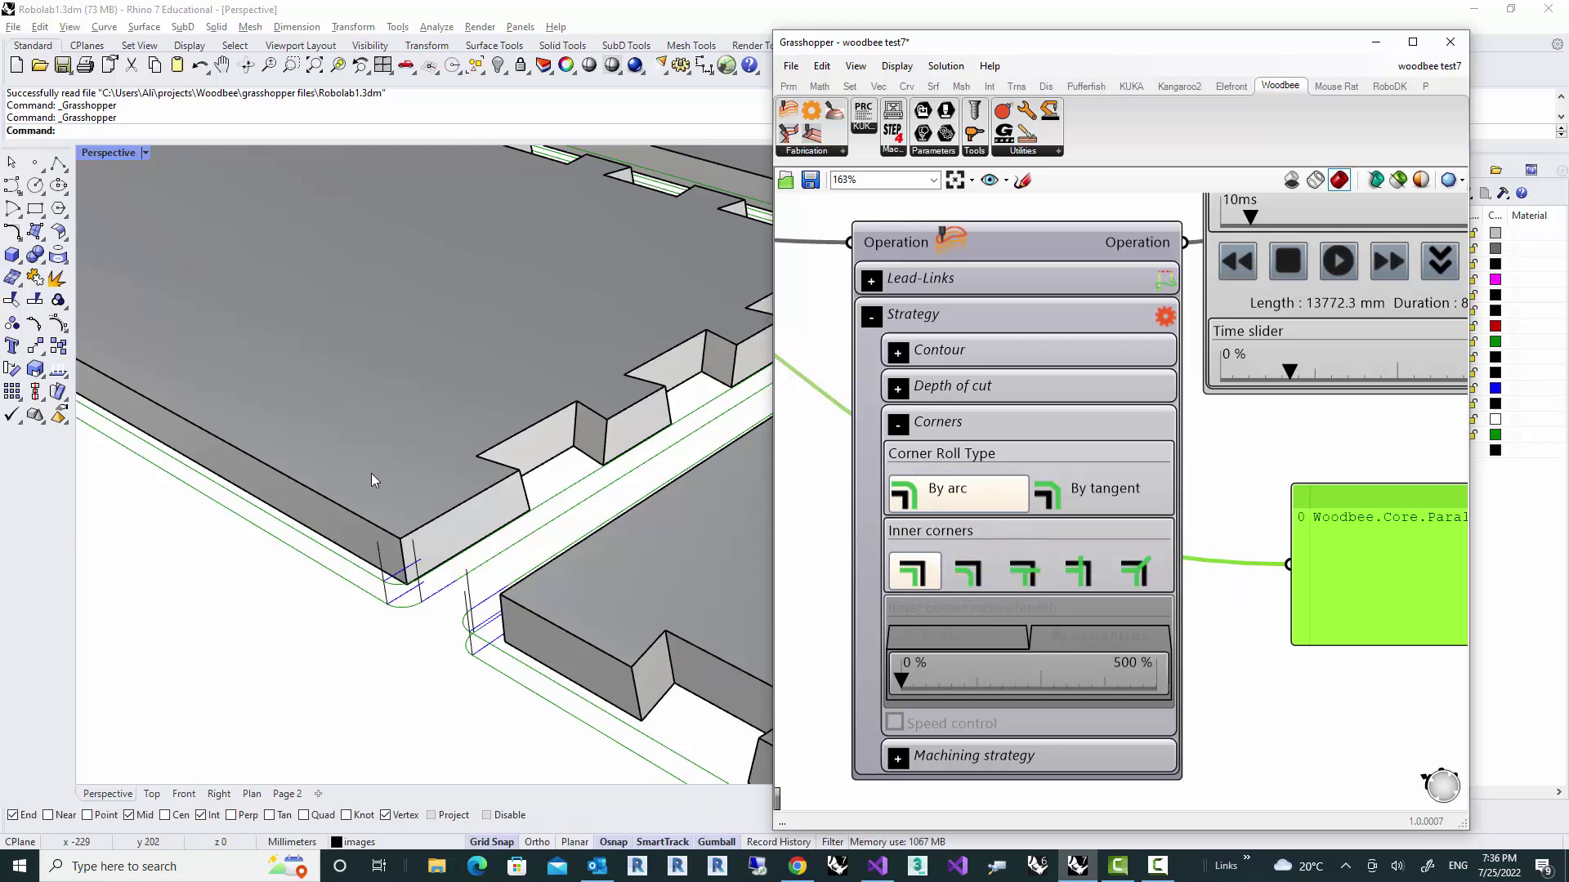
right_click_drag(371, 473, 440, 528)
scroll(440, 527, "down", 5)
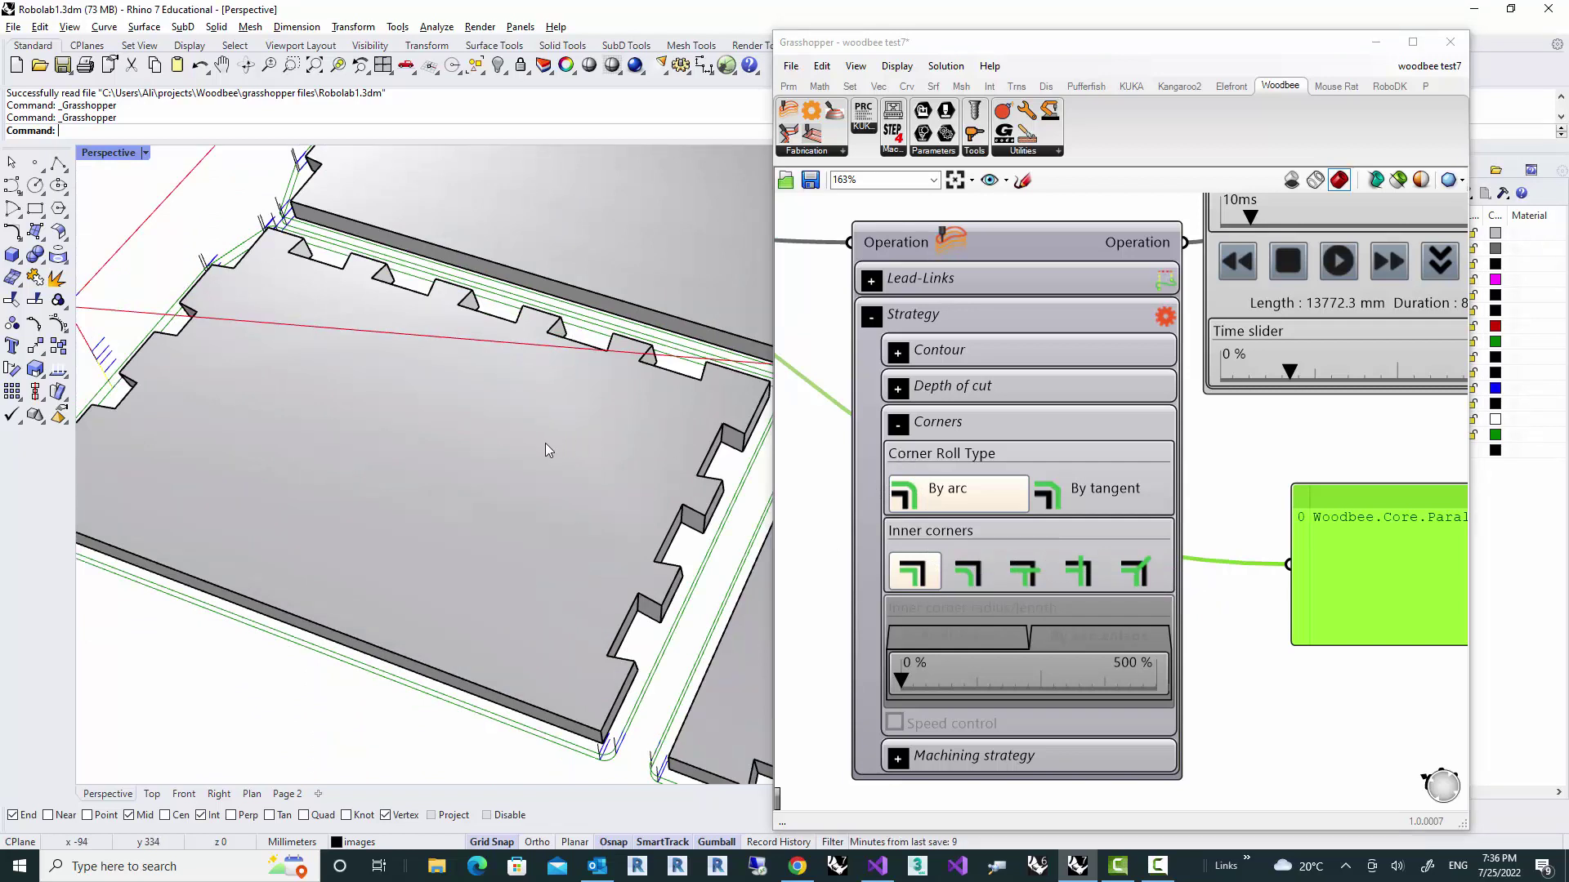
right_click_drag(546, 448, 558, 474)
right_click_drag(293, 434, 304, 459)
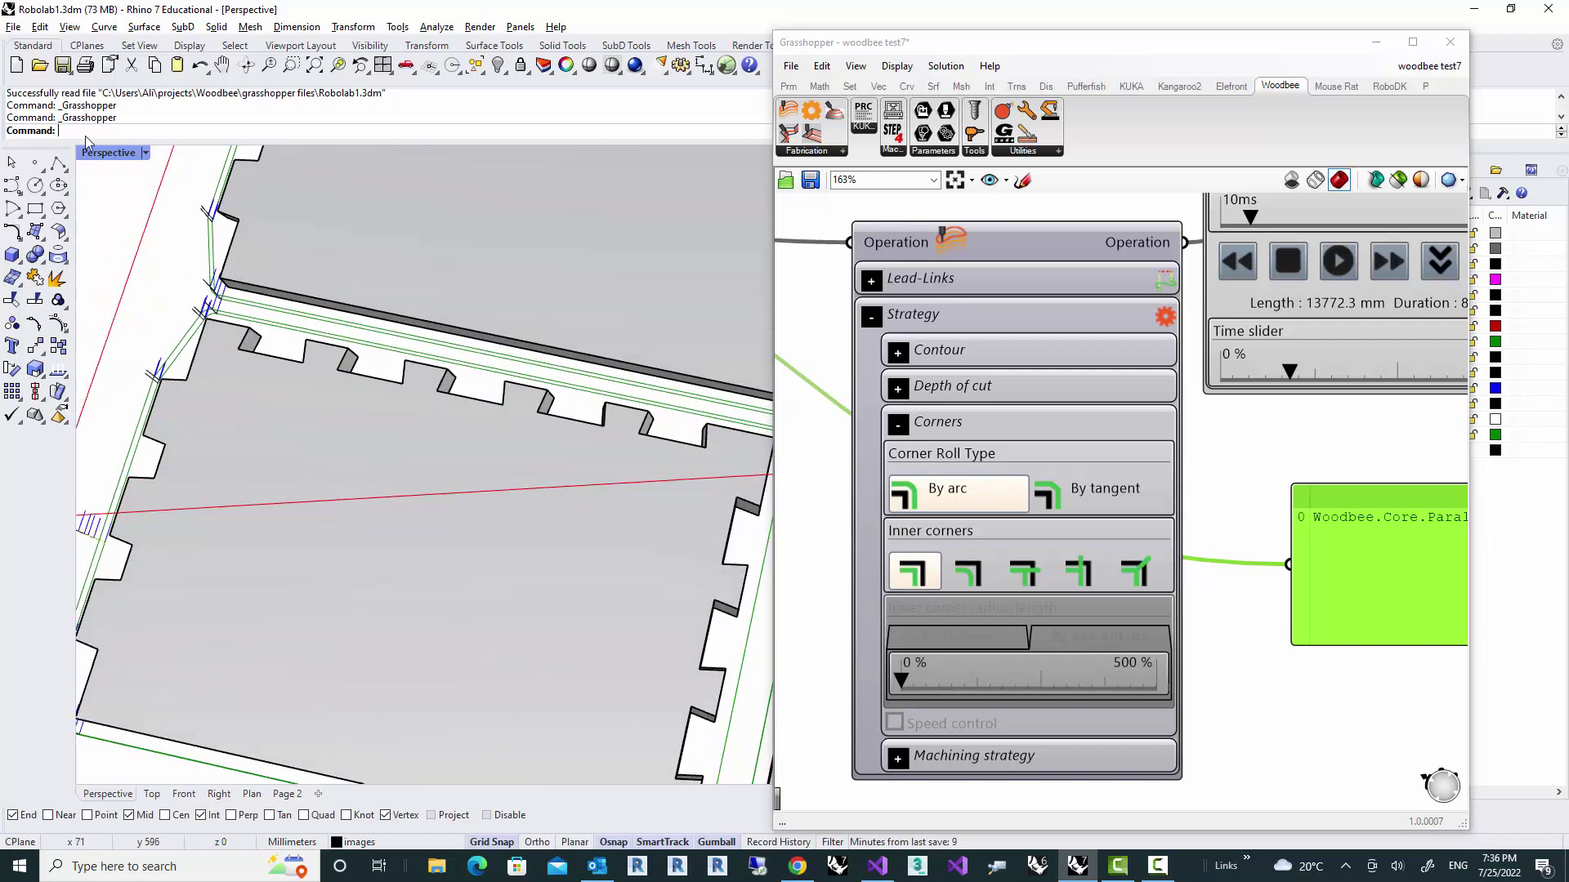
double_click(104, 152)
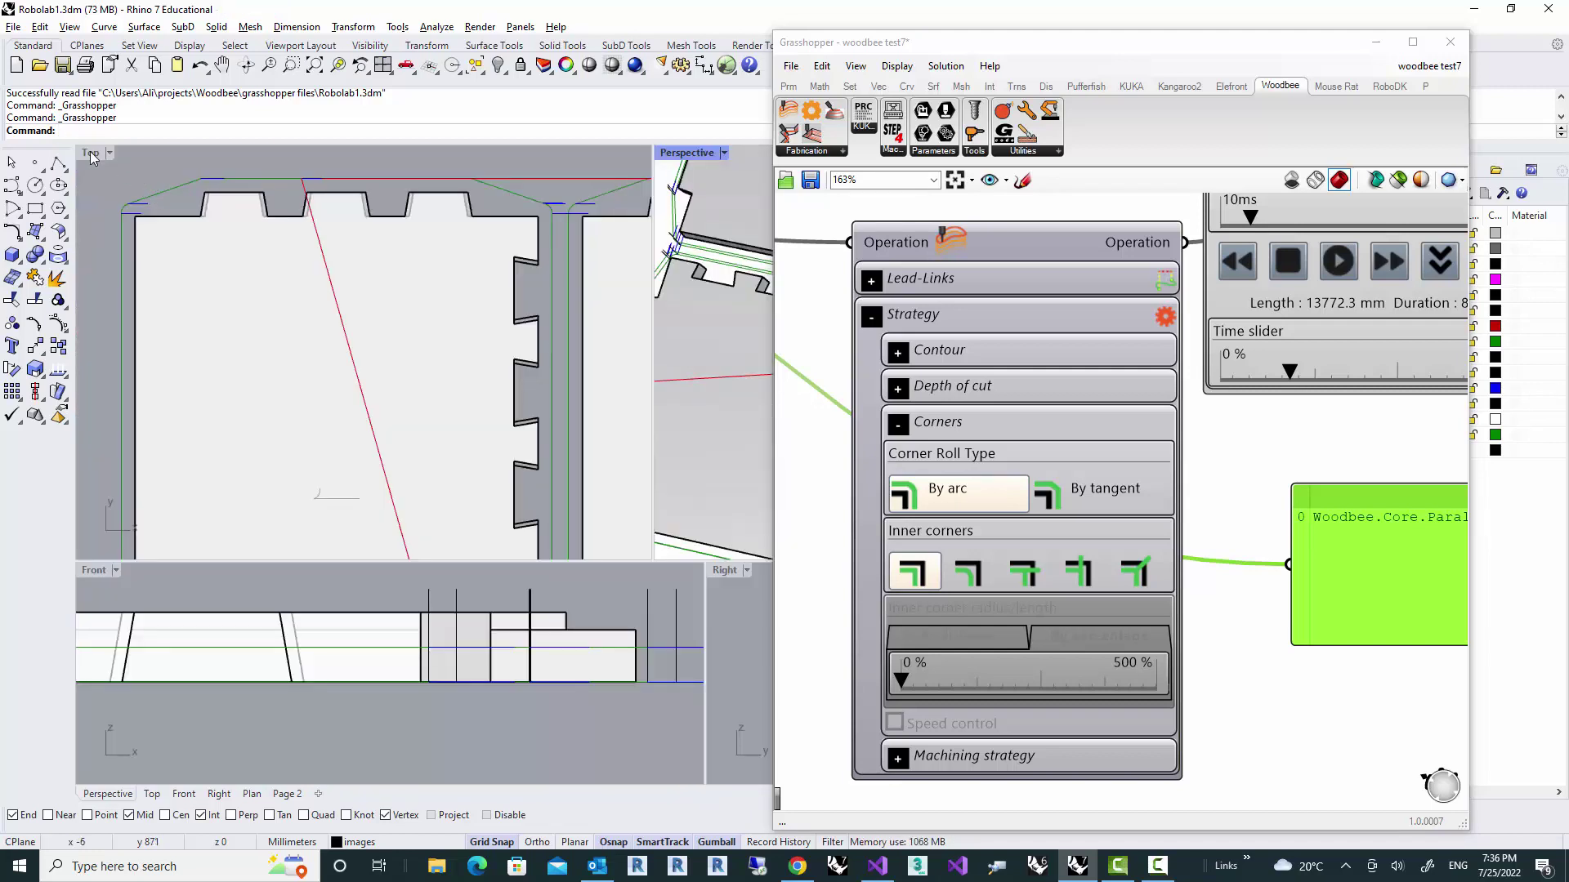
double_click(89, 152)
- Examine how the toolpath rolls around the outer panel corners with the By arc setting
scroll(379, 409, "up", 5)
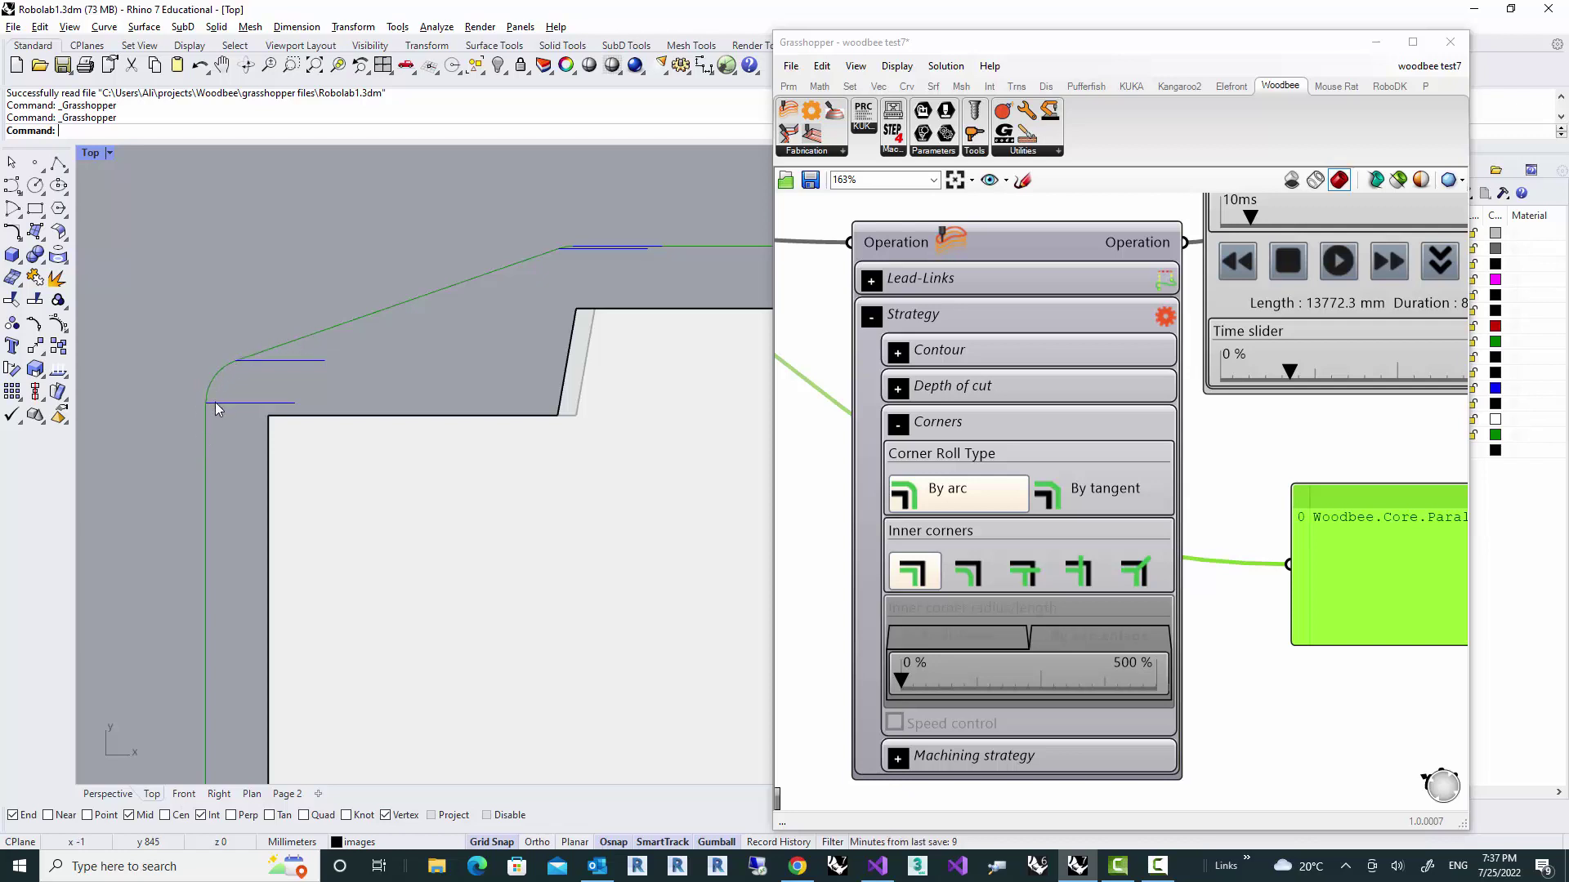
scroll(214, 402, "down", 3)
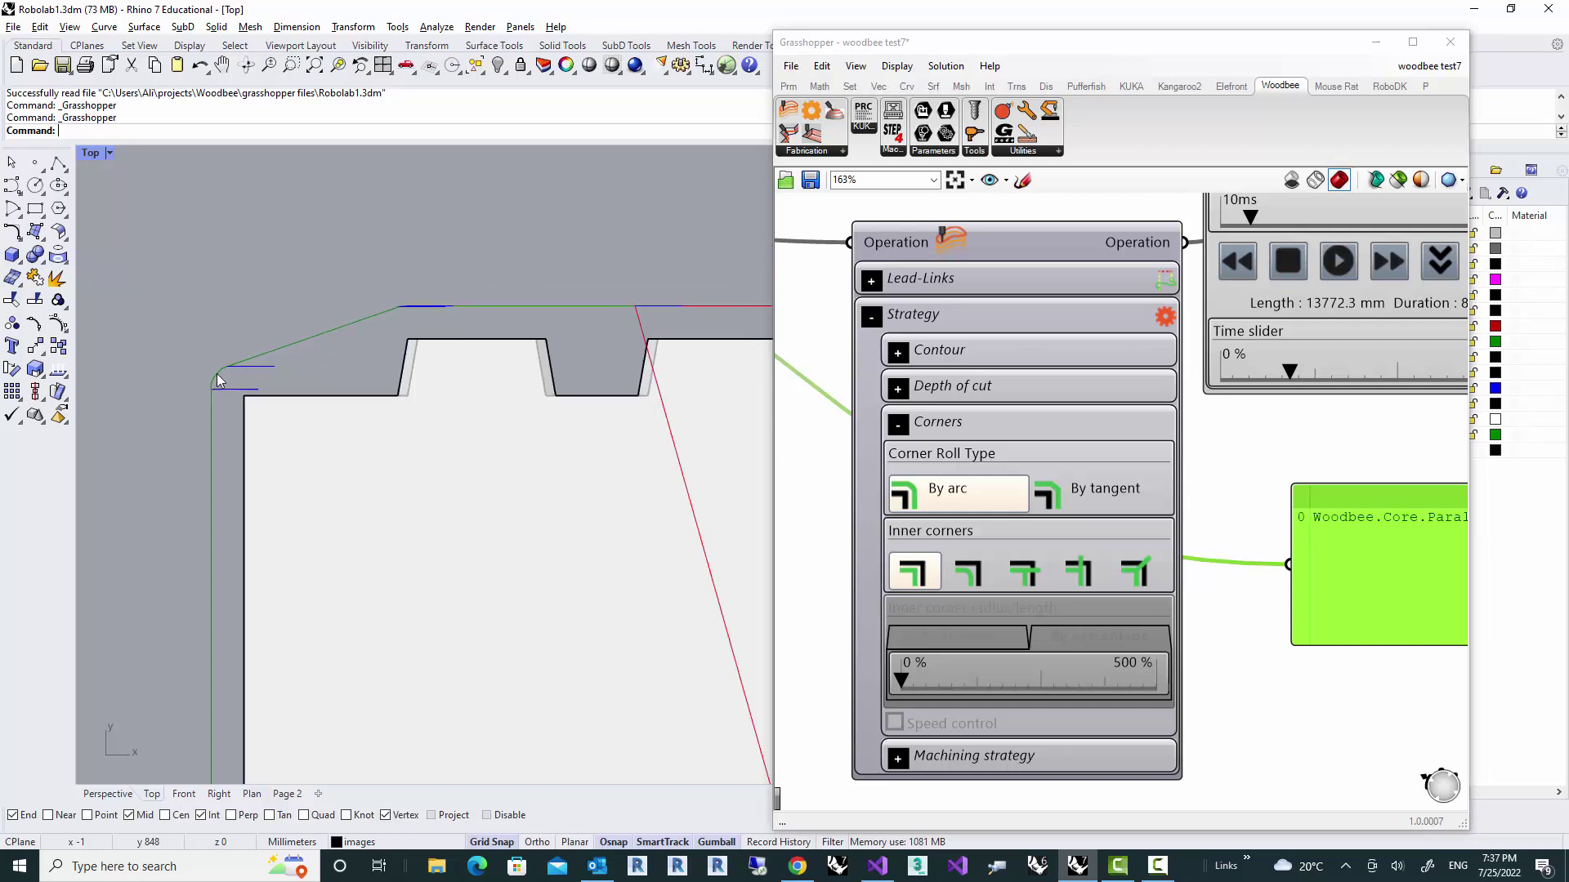
scroll(217, 380, "up", 4)
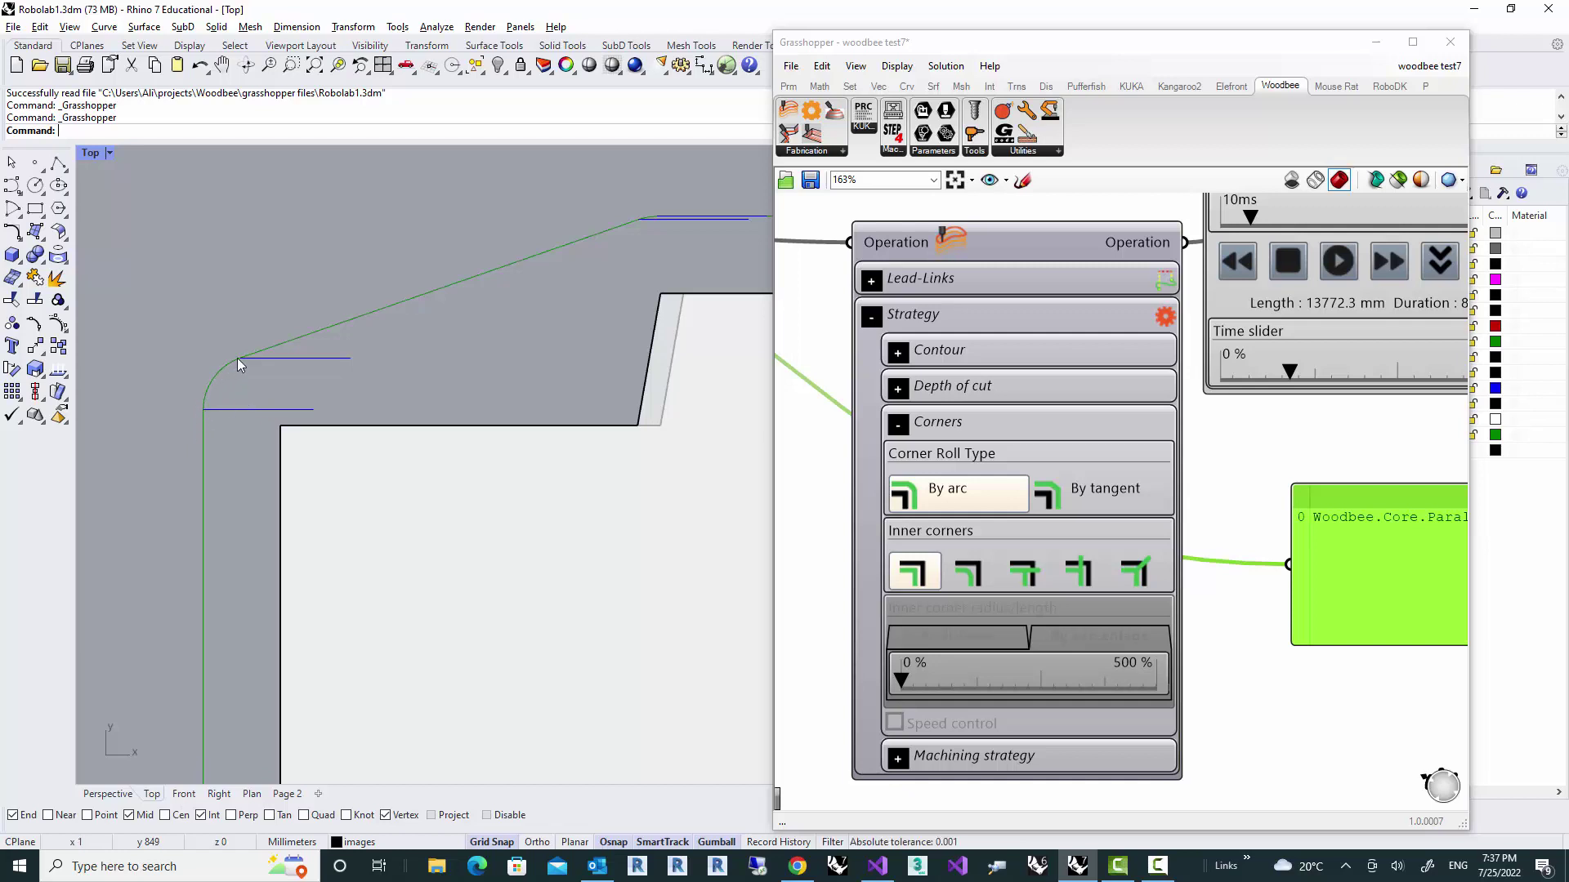
scroll(256, 404, "down", 5)
right_click_drag(301, 645, 304, 469)
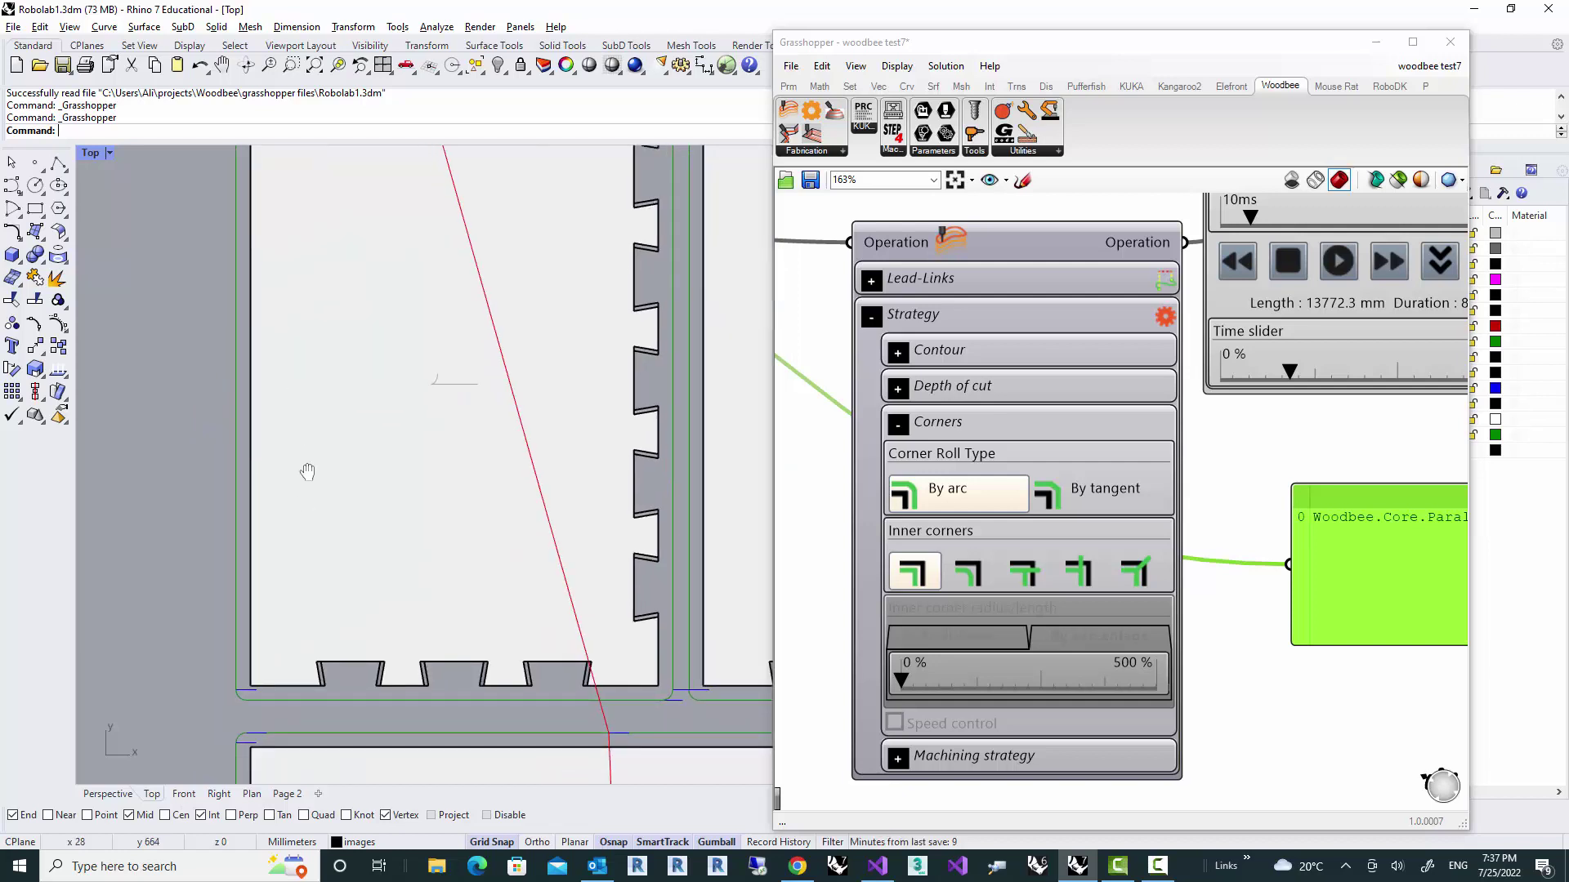
right_click_drag(275, 578, 344, 457)
scroll(301, 586, "up", 9)
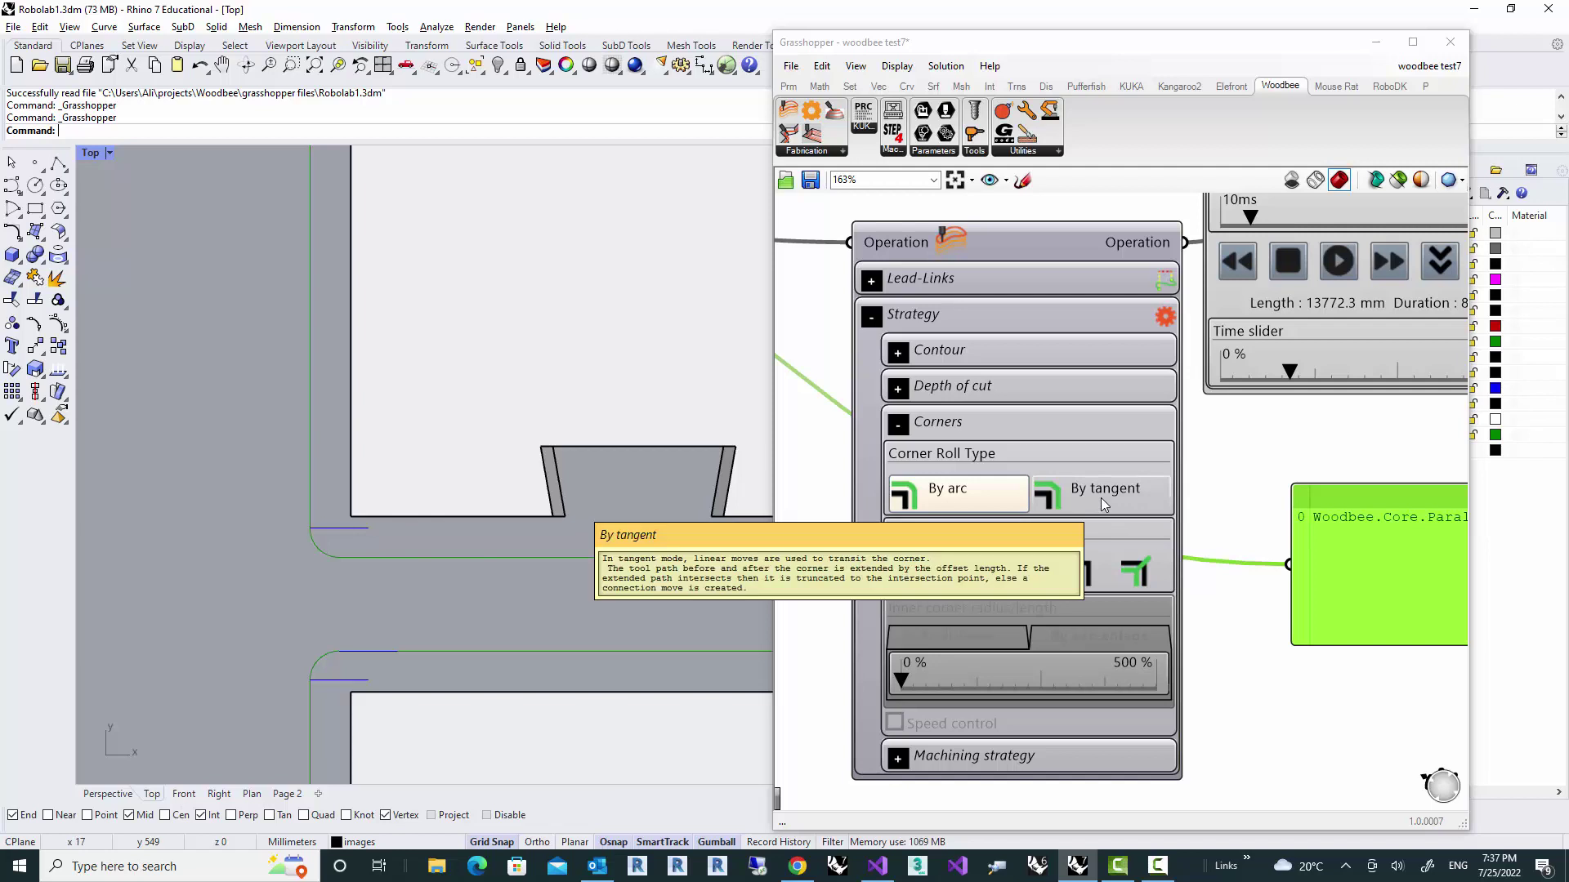
- Set the Corner Roll Type to By tangent and check the toolpath at the panel corner
left_click(1100, 497)
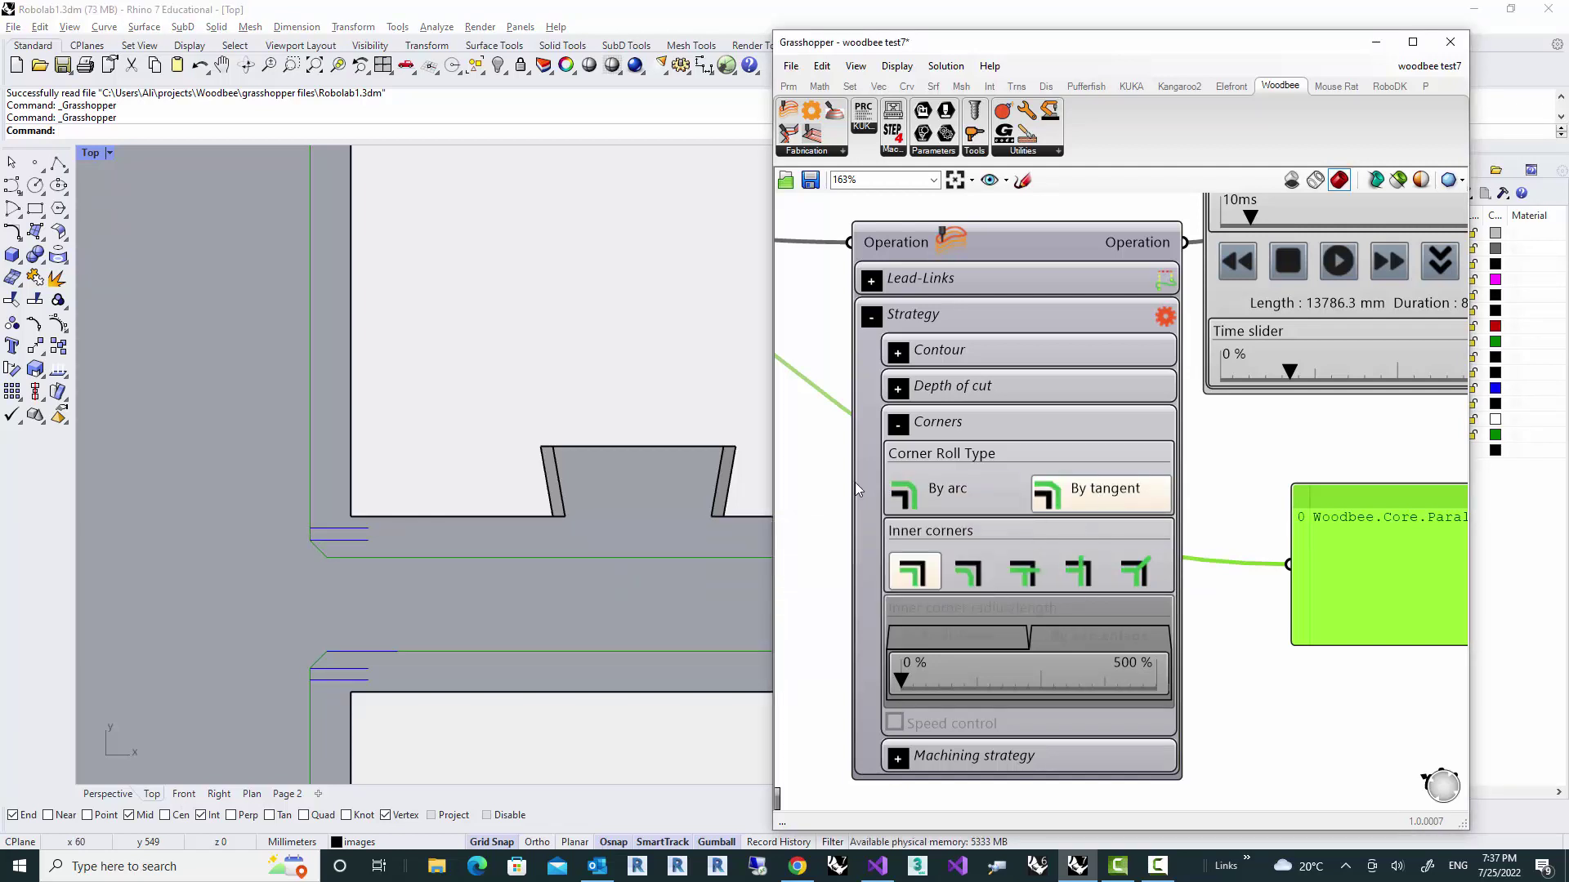
scroll(331, 537, "up", 6)
scroll(332, 537, "up", 3)
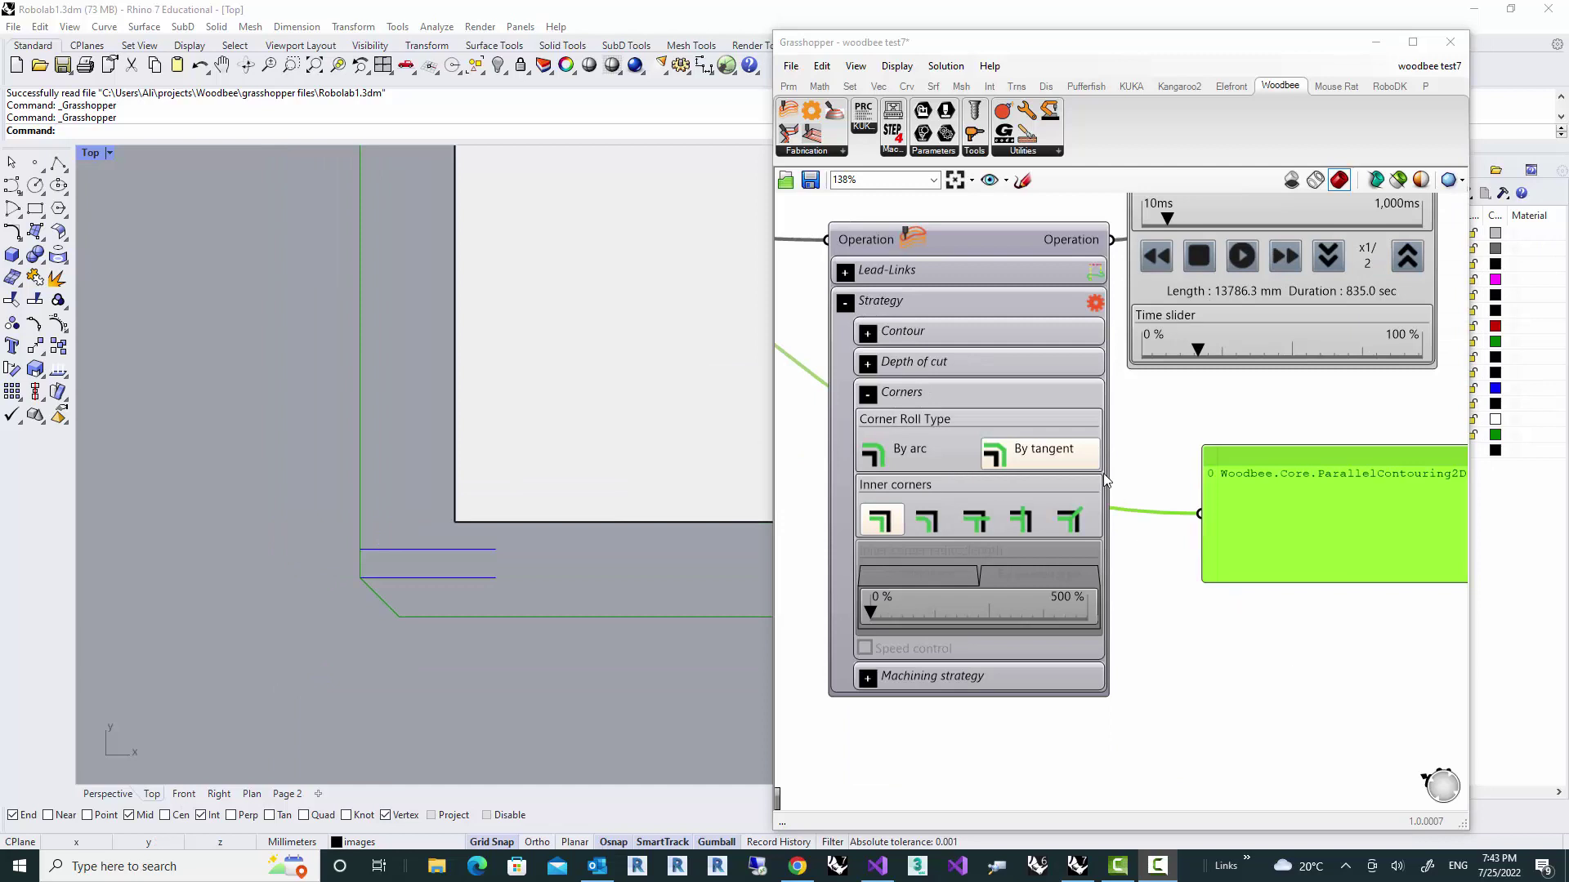
- Expand the Machining strategy settings in place of Corners and return to a maximized Perspective view
left_click(867, 397)
left_click(868, 424)
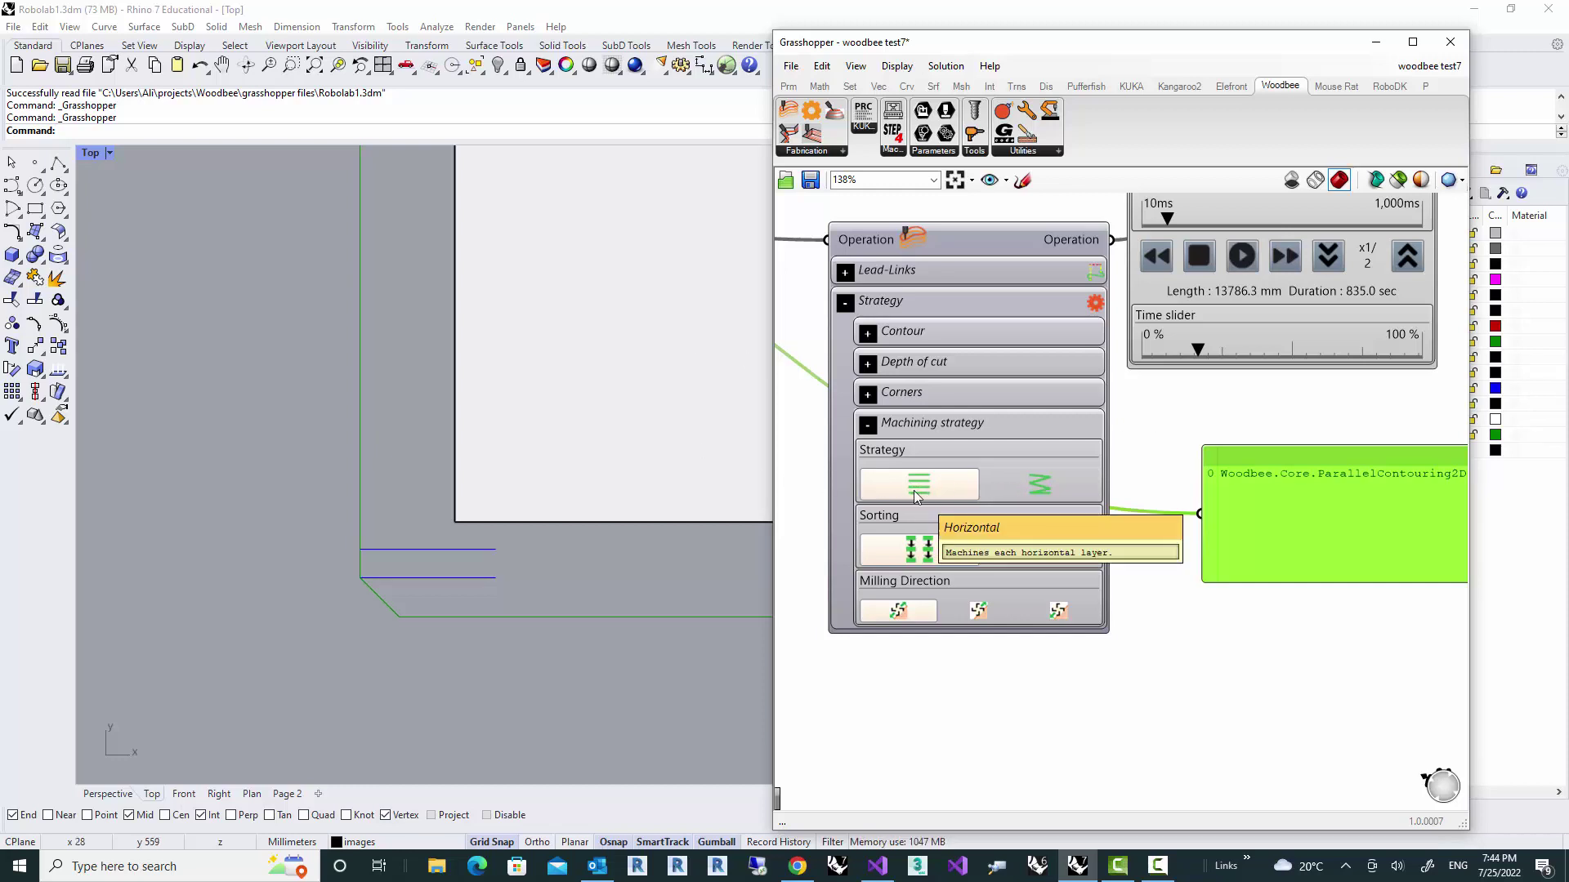
double_click(84, 155)
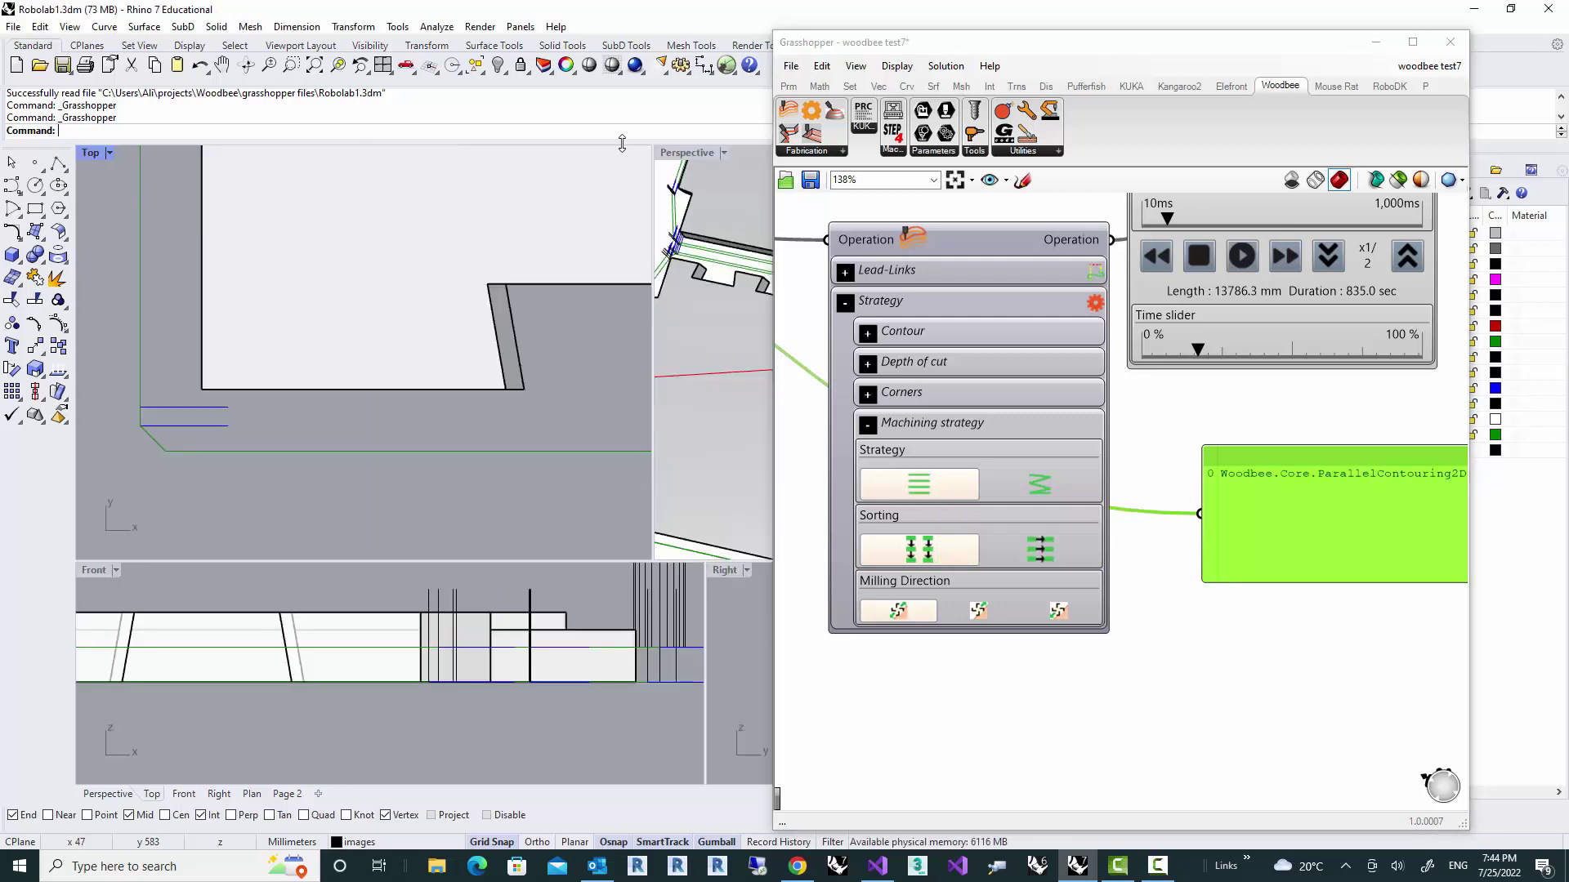
double_click(686, 152)
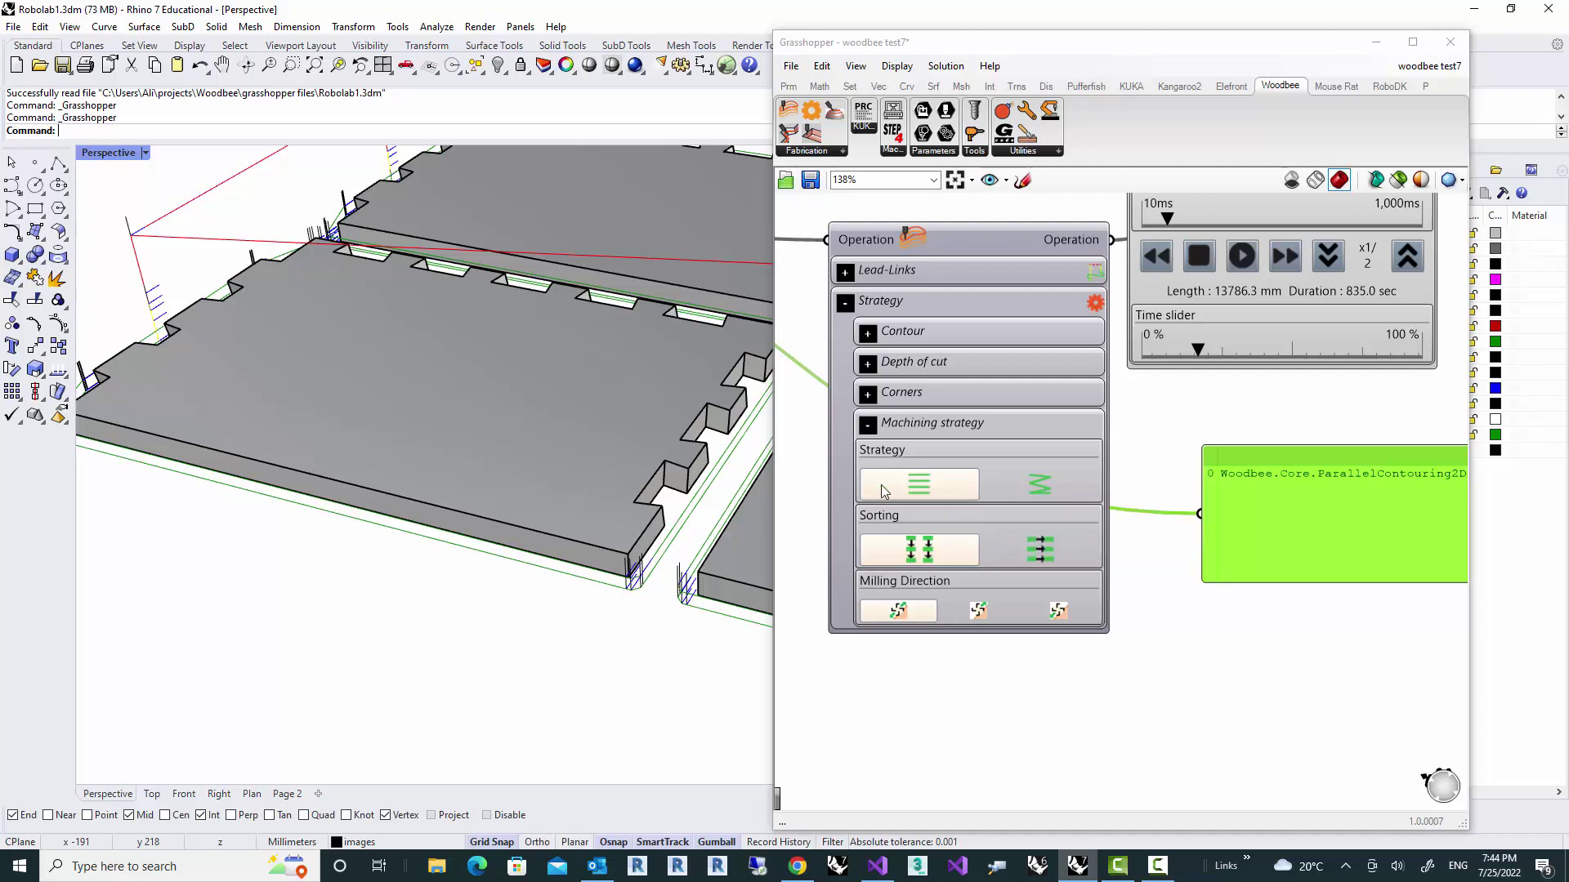
- Play the toolpath simulation and follow the tool along the panel edge under the Horizontal strategy
right_click_drag(431, 486, 589, 500)
scroll(437, 500, "down", 3)
scroll(429, 513, "down", 4)
scroll(590, 500, "up", 6)
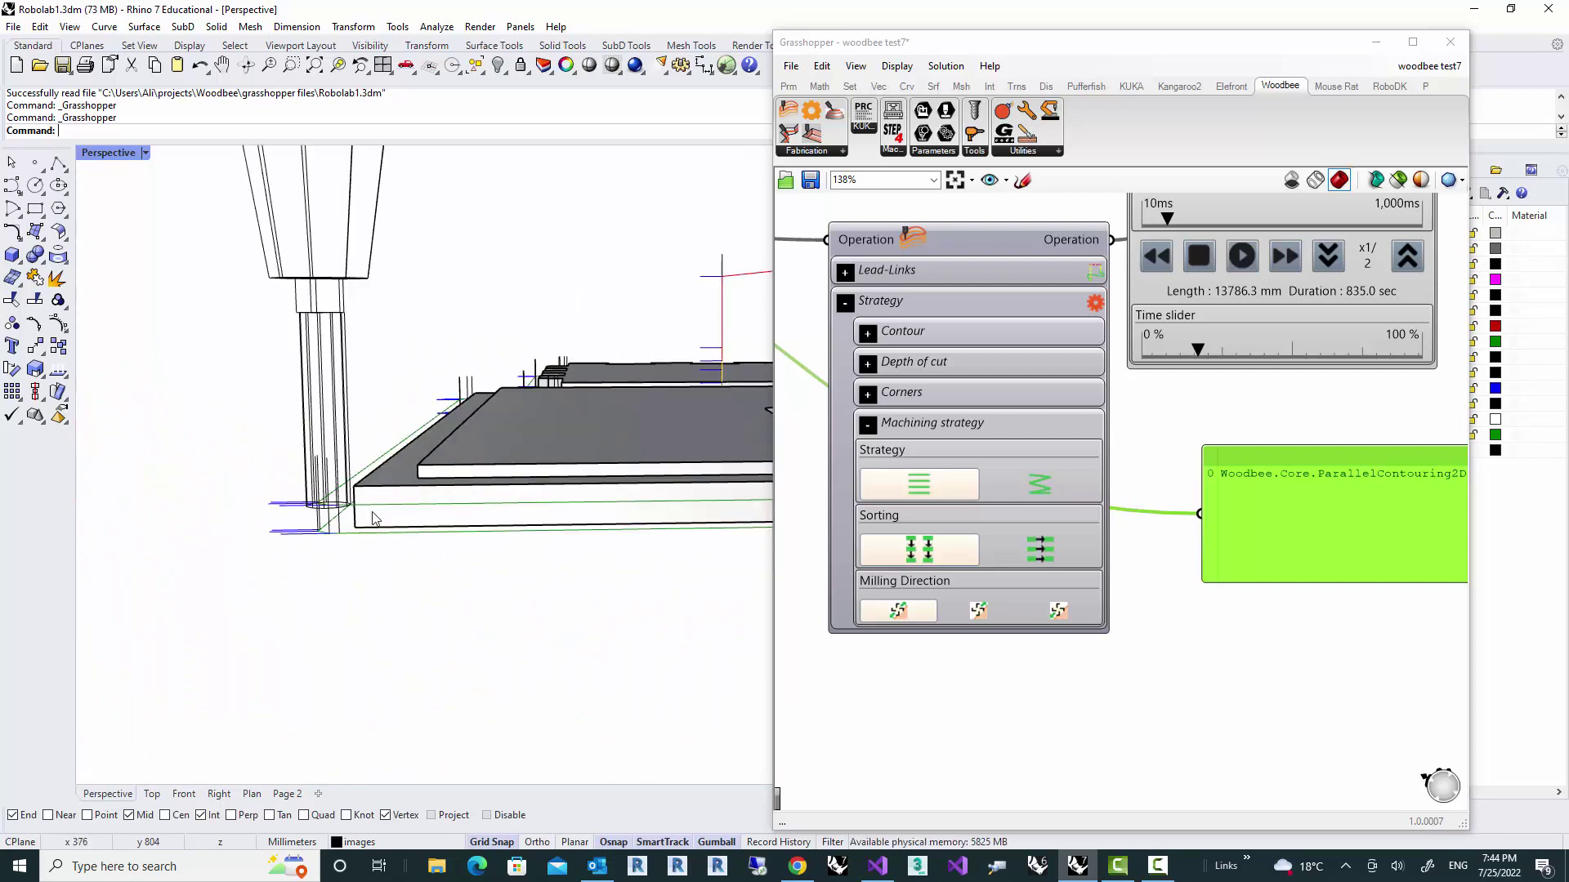
scroll(404, 527, "up", 2)
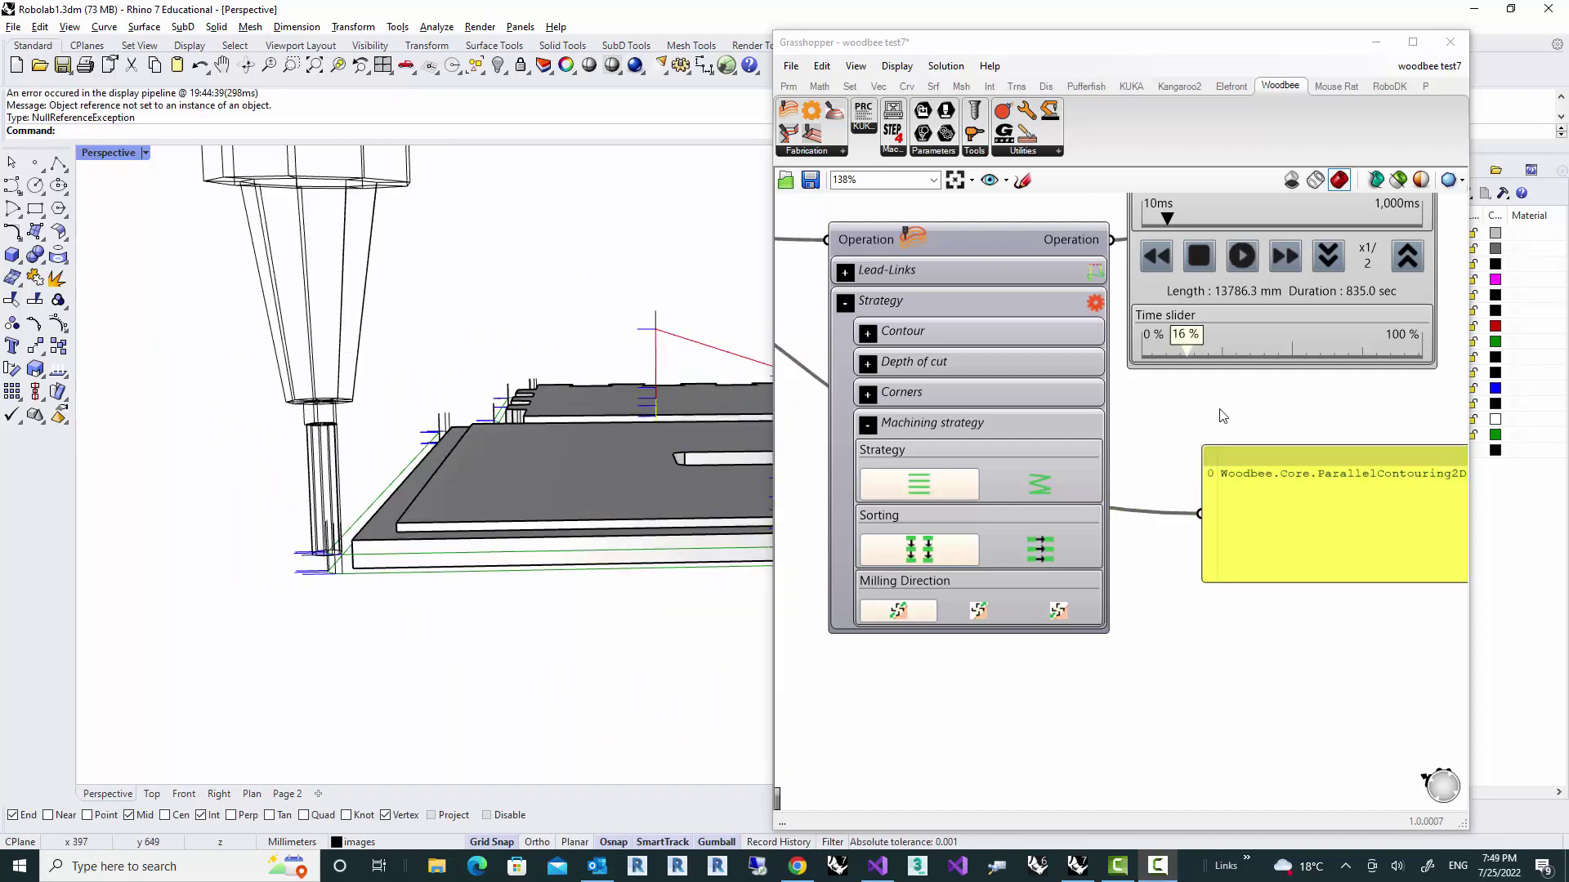
left_click(1237, 265)
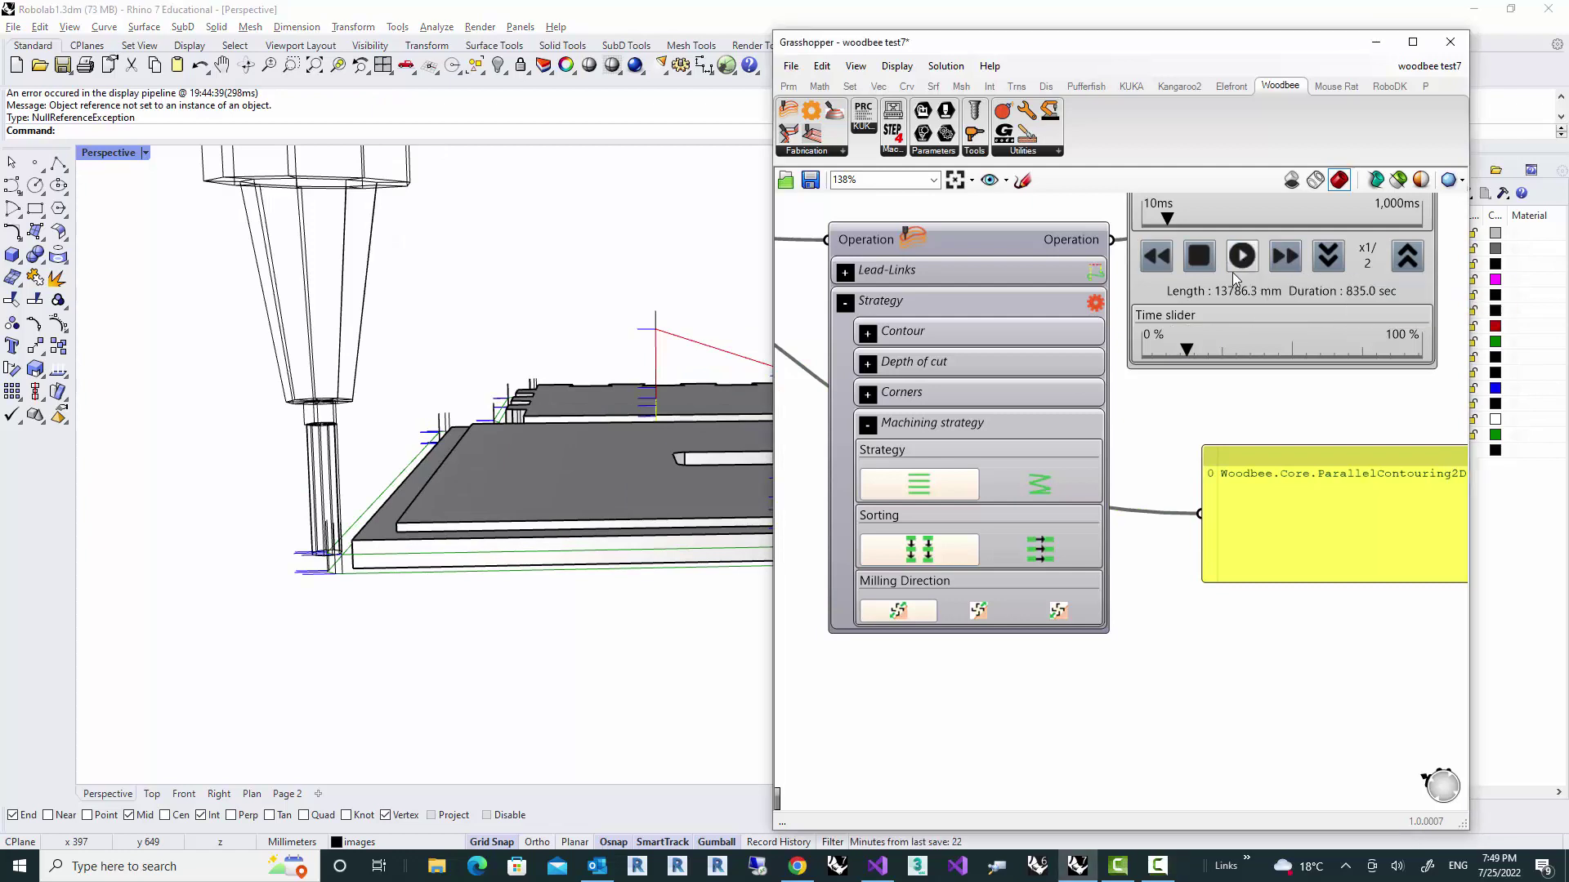
right_click_drag(475, 601, 373, 617, "shift")
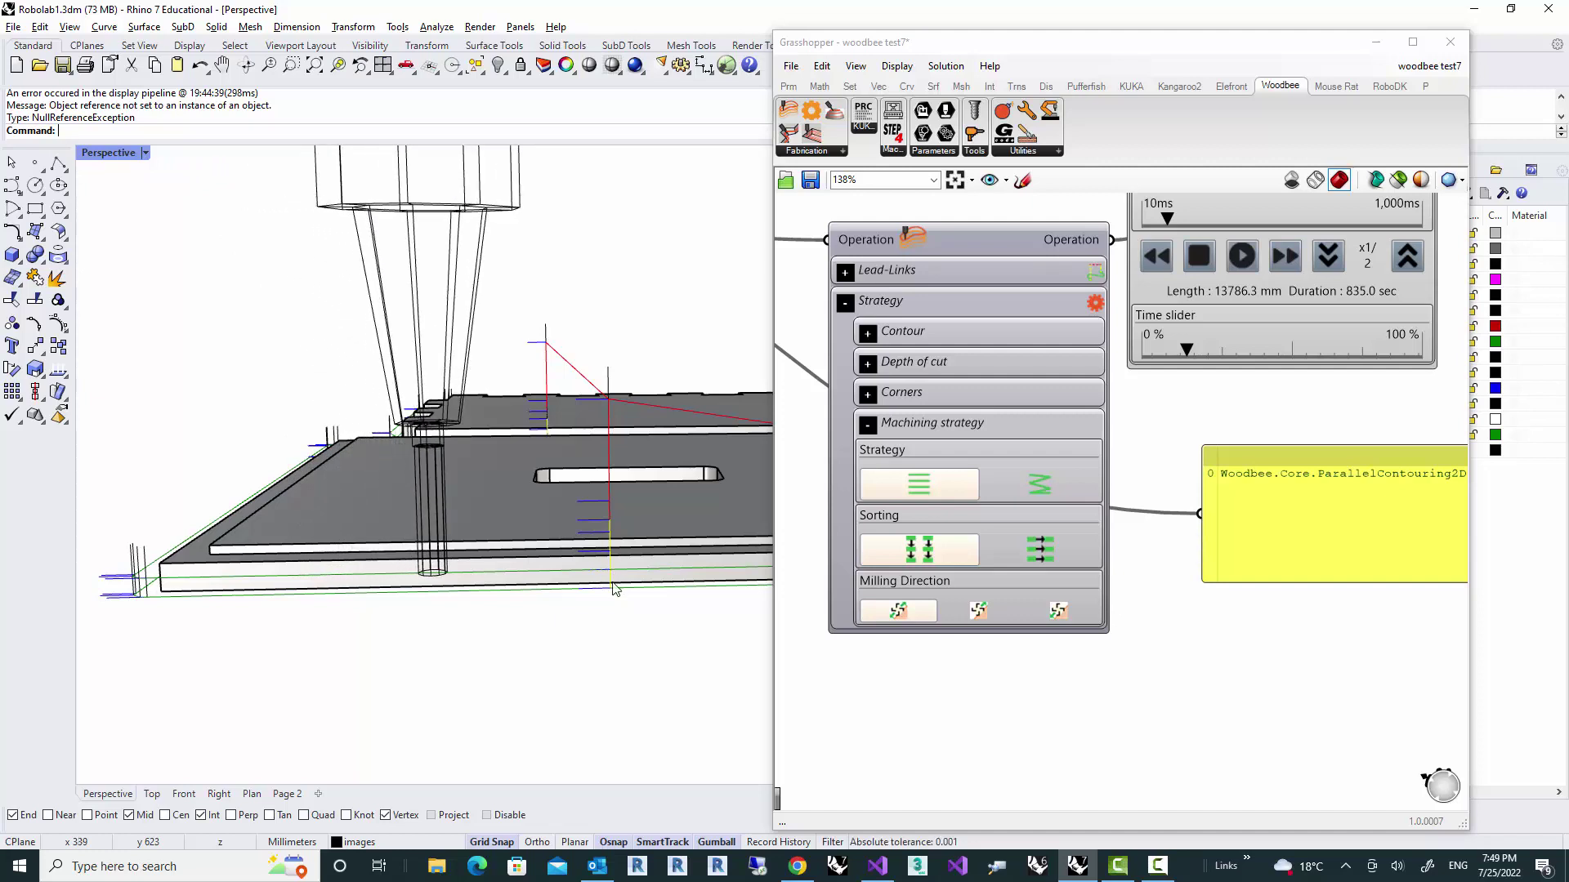
right_click_drag(615, 590, 598, 605)
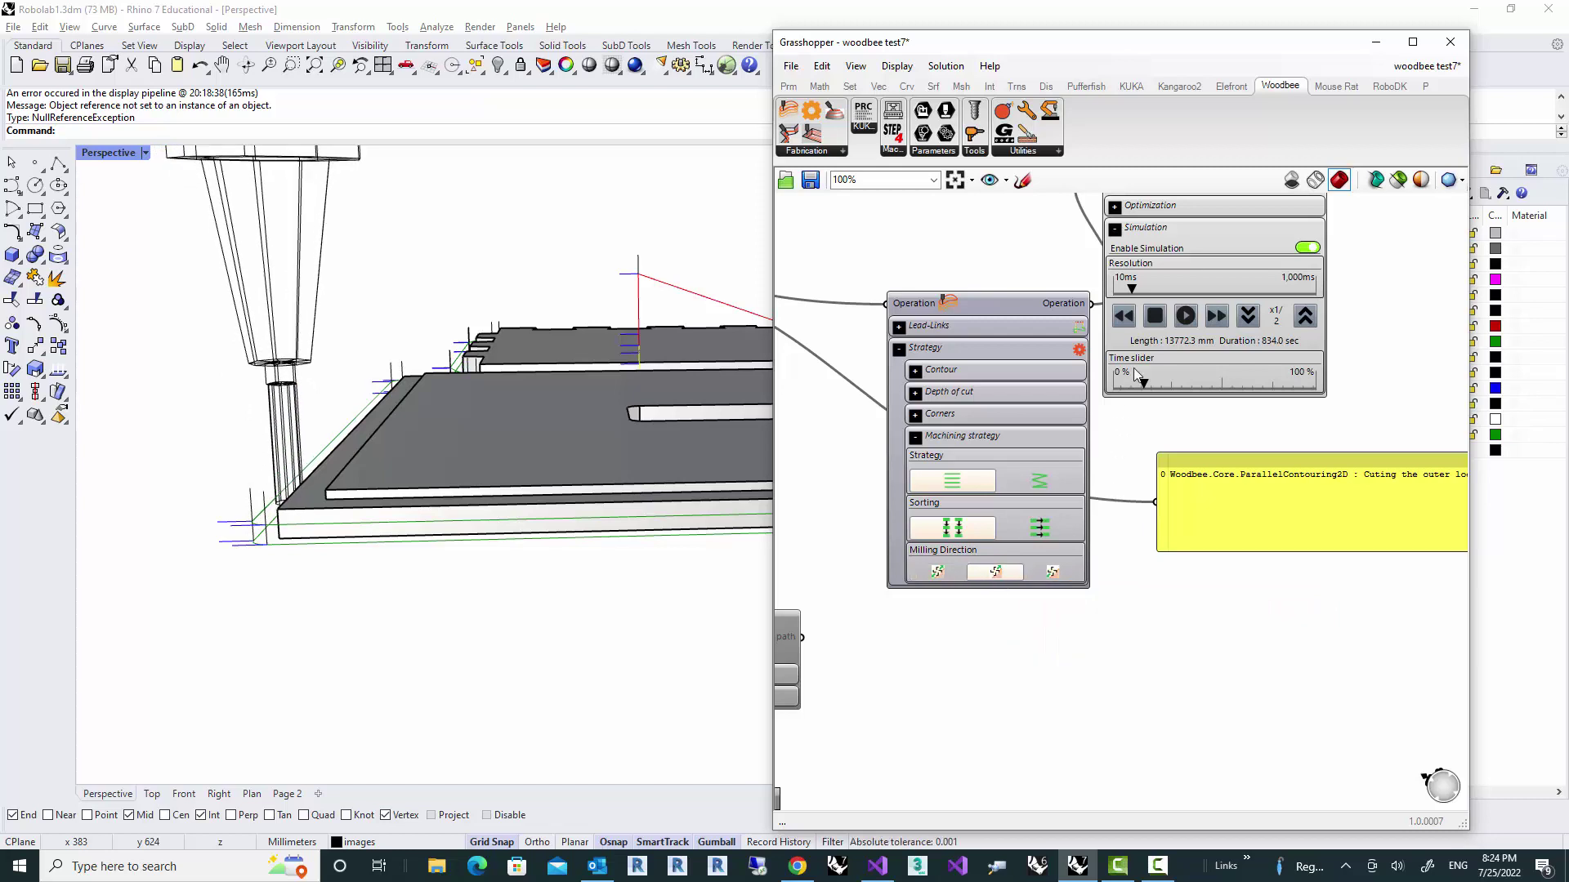
- Examine the climb-milling travel direction of the tool along the panel's outer edge from above
right_click_drag(430, 472, 433, 552)
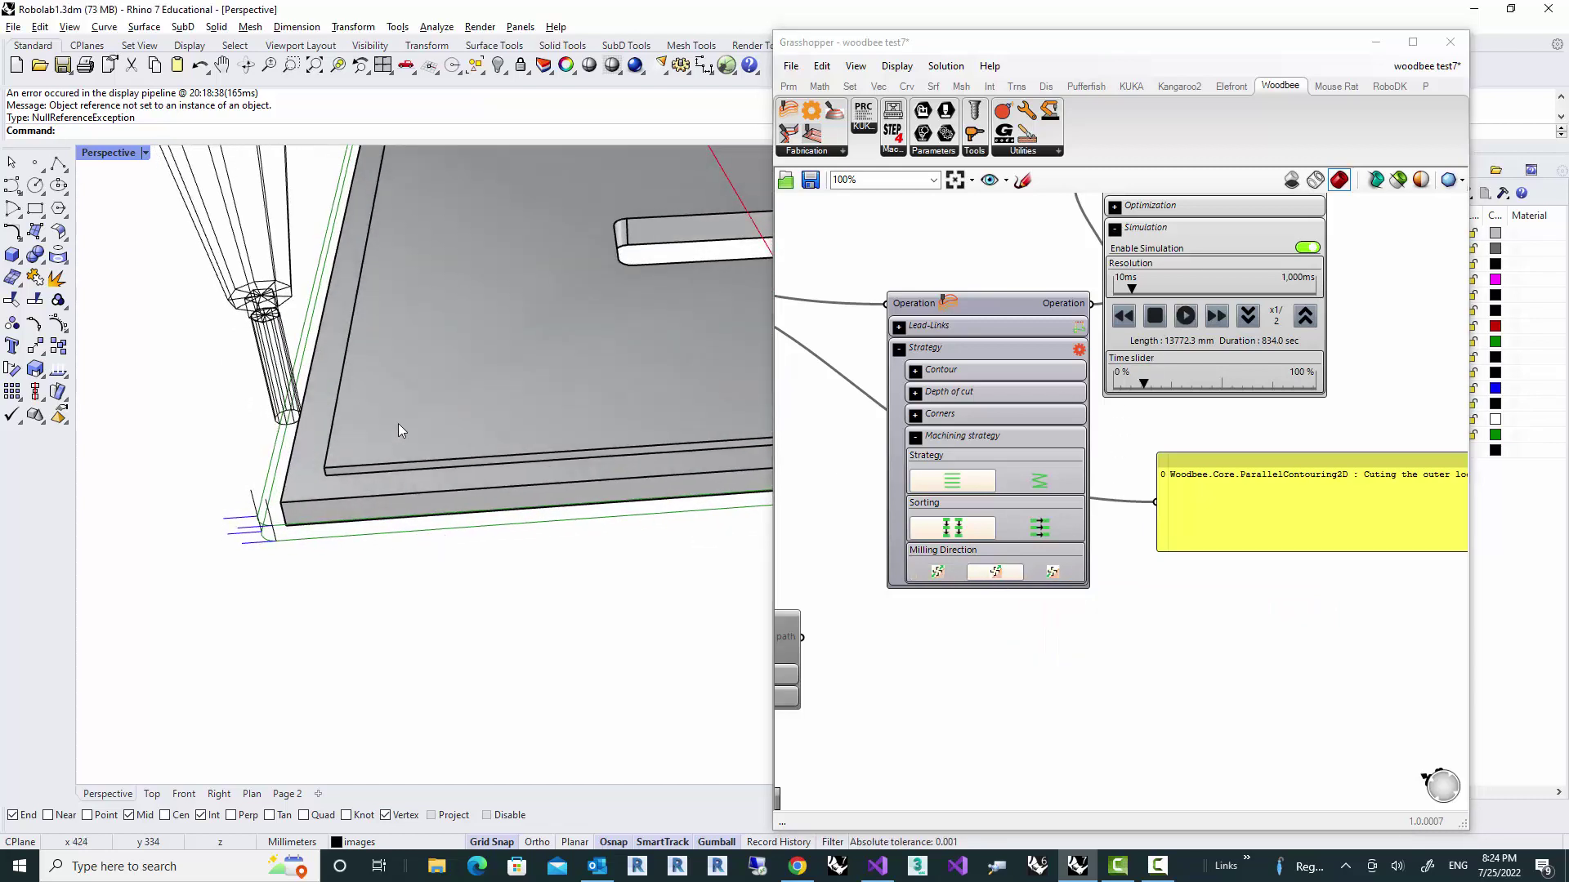
right_click_drag(399, 425, 384, 674, "shift")
scroll(385, 674, "down", 3)
right_click_drag(409, 566, 374, 641)
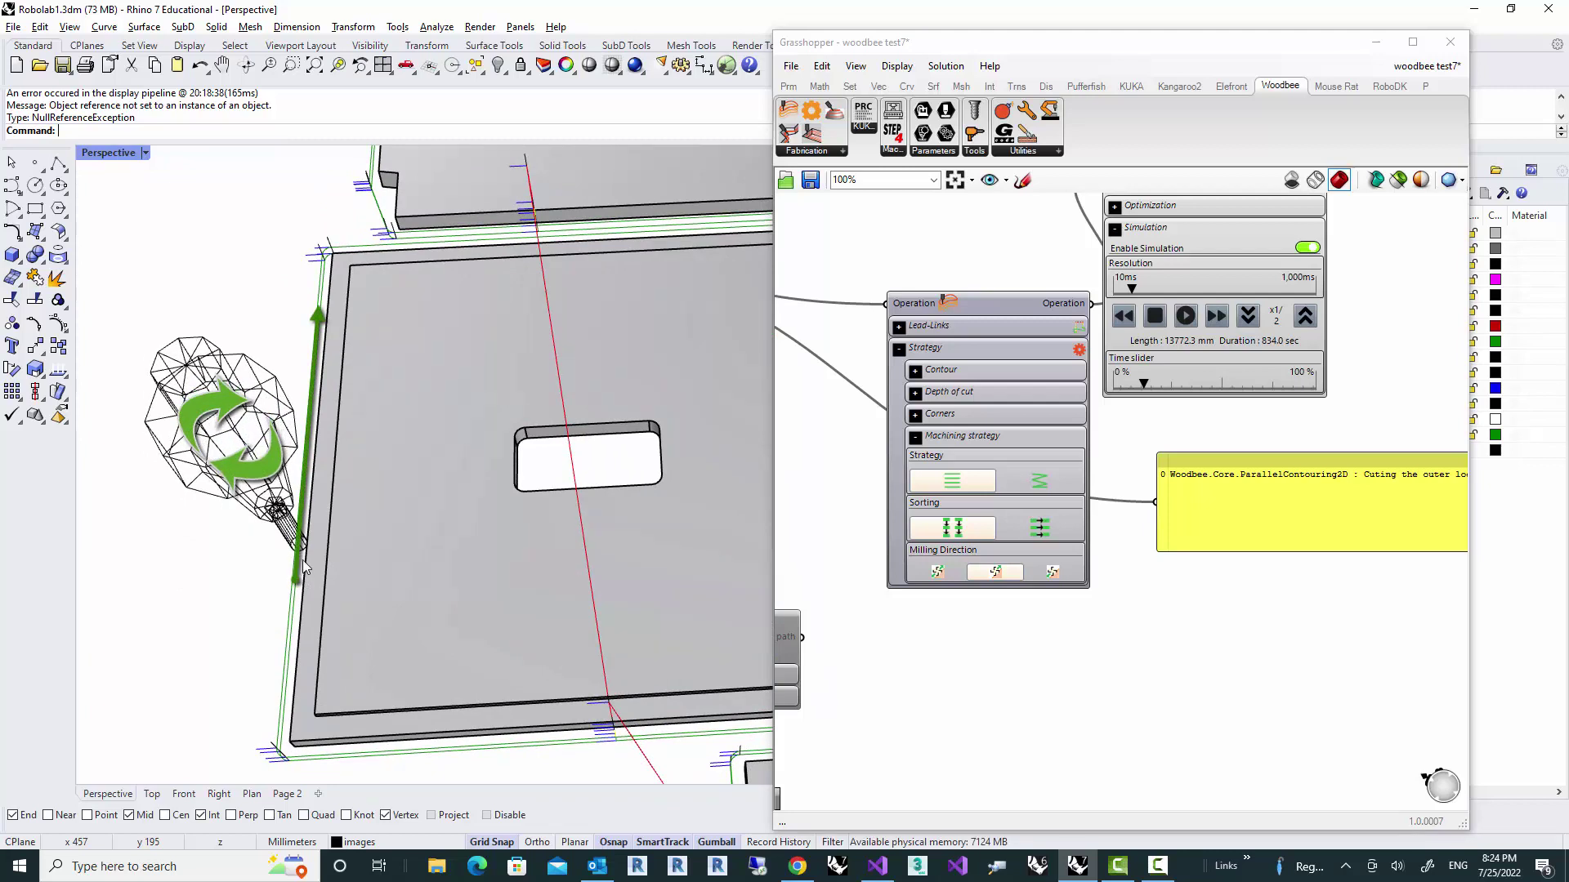
right_click_drag(388, 560, 341, 509)
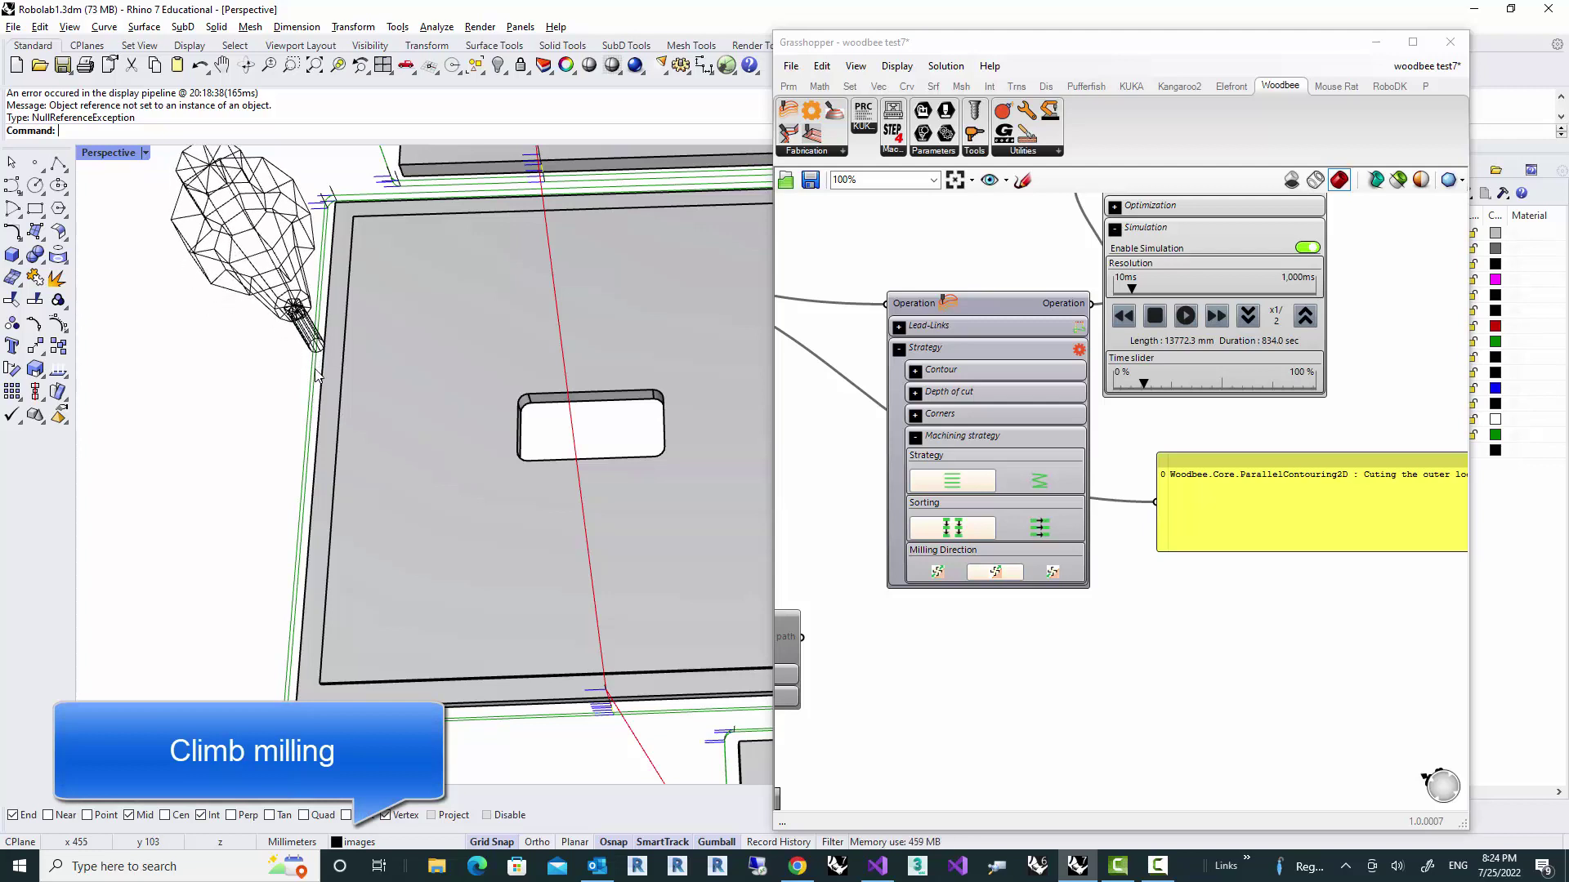
- Set the Milling Direction to conventional milling and view the tool's travel around the panel
left_click(1061, 574)
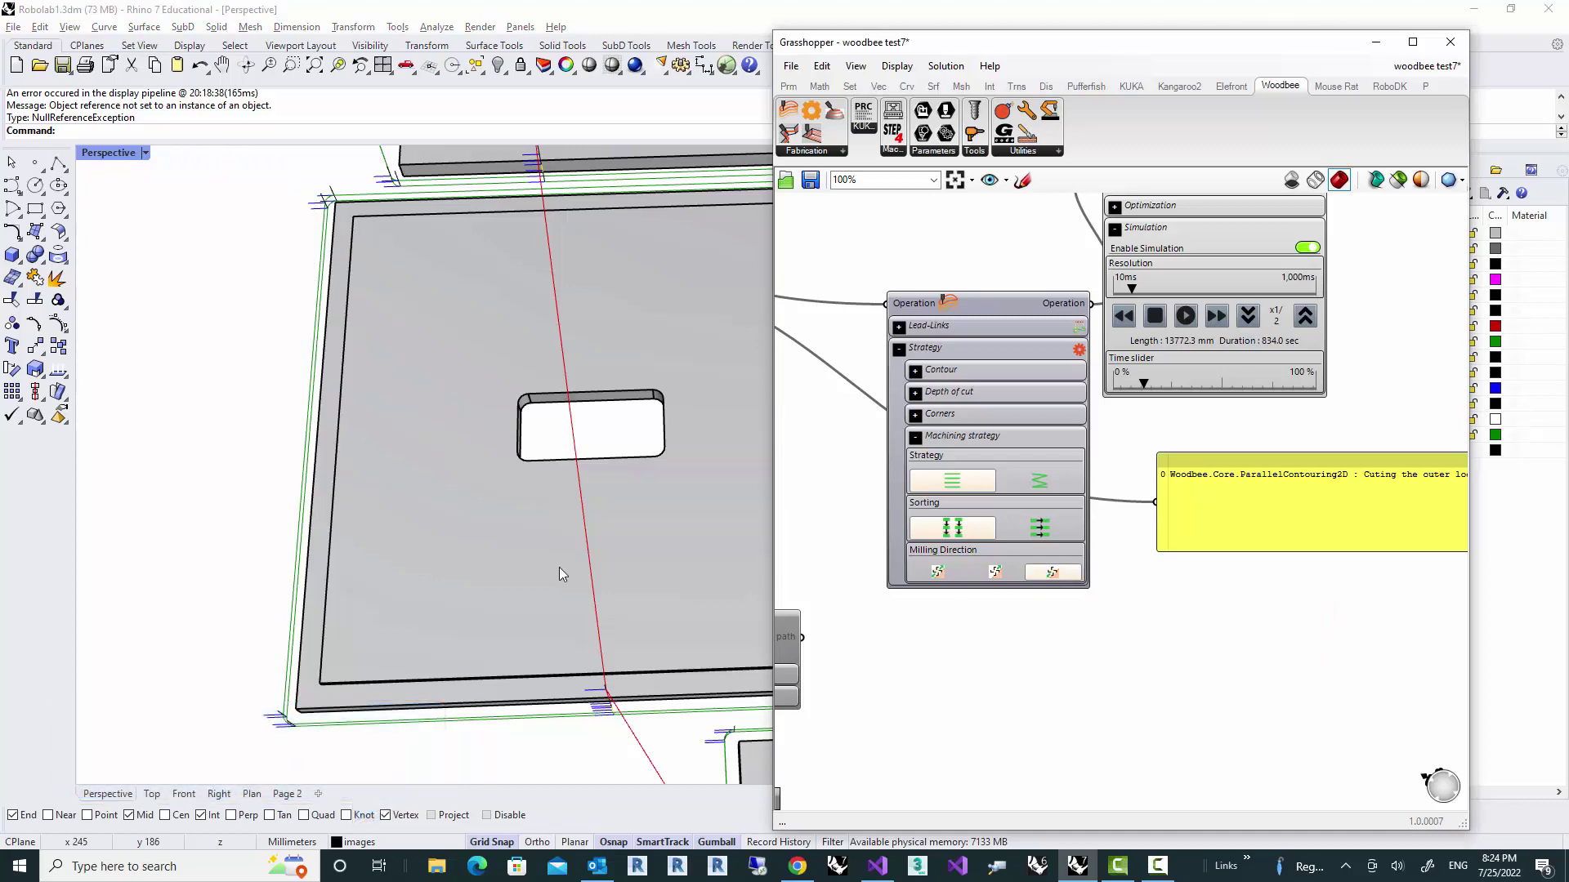
scroll(424, 554, "down", 3)
scroll(493, 497, "up", 5)
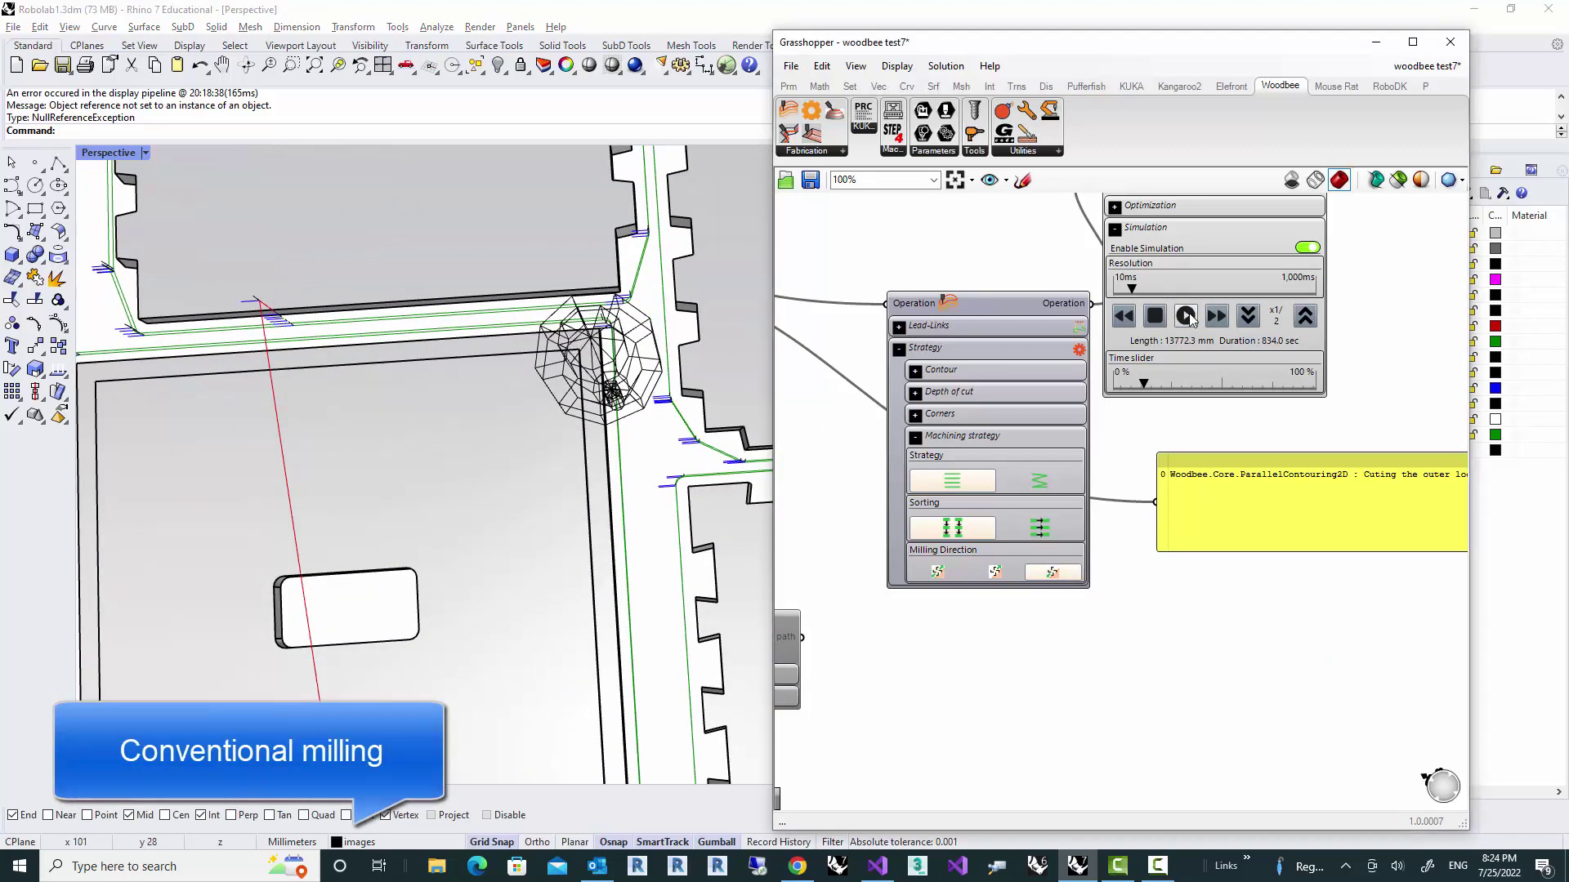
right_click_drag(645, 433, 629, 462)
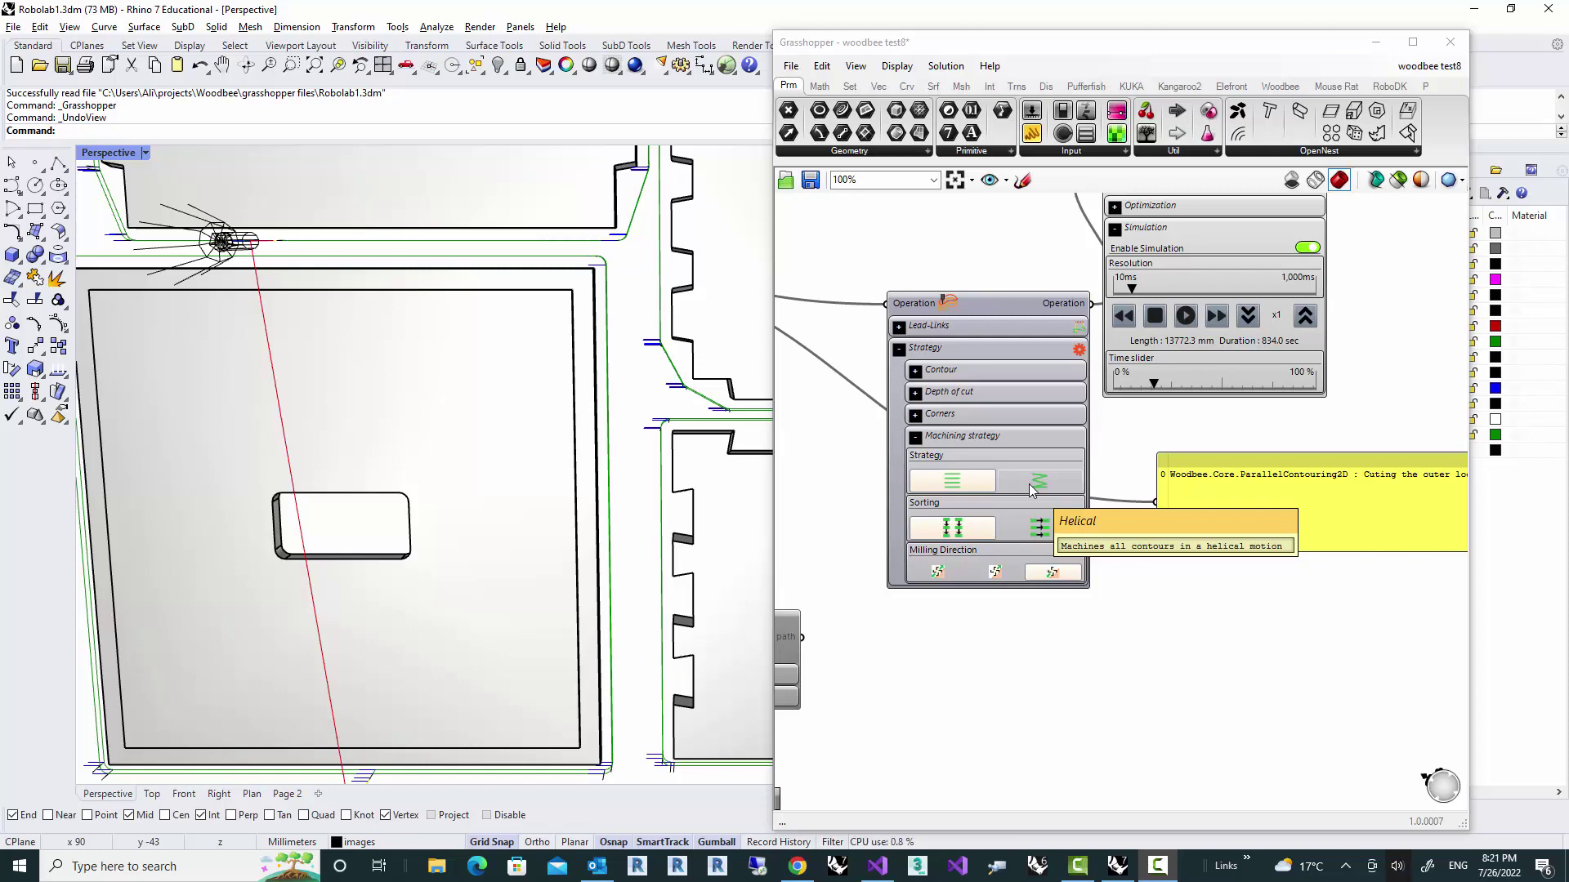
- Set the machining Strategy to Helical and inspect the sloping contour passes along the toothed panel edge in the Front view
left_click(1031, 484)
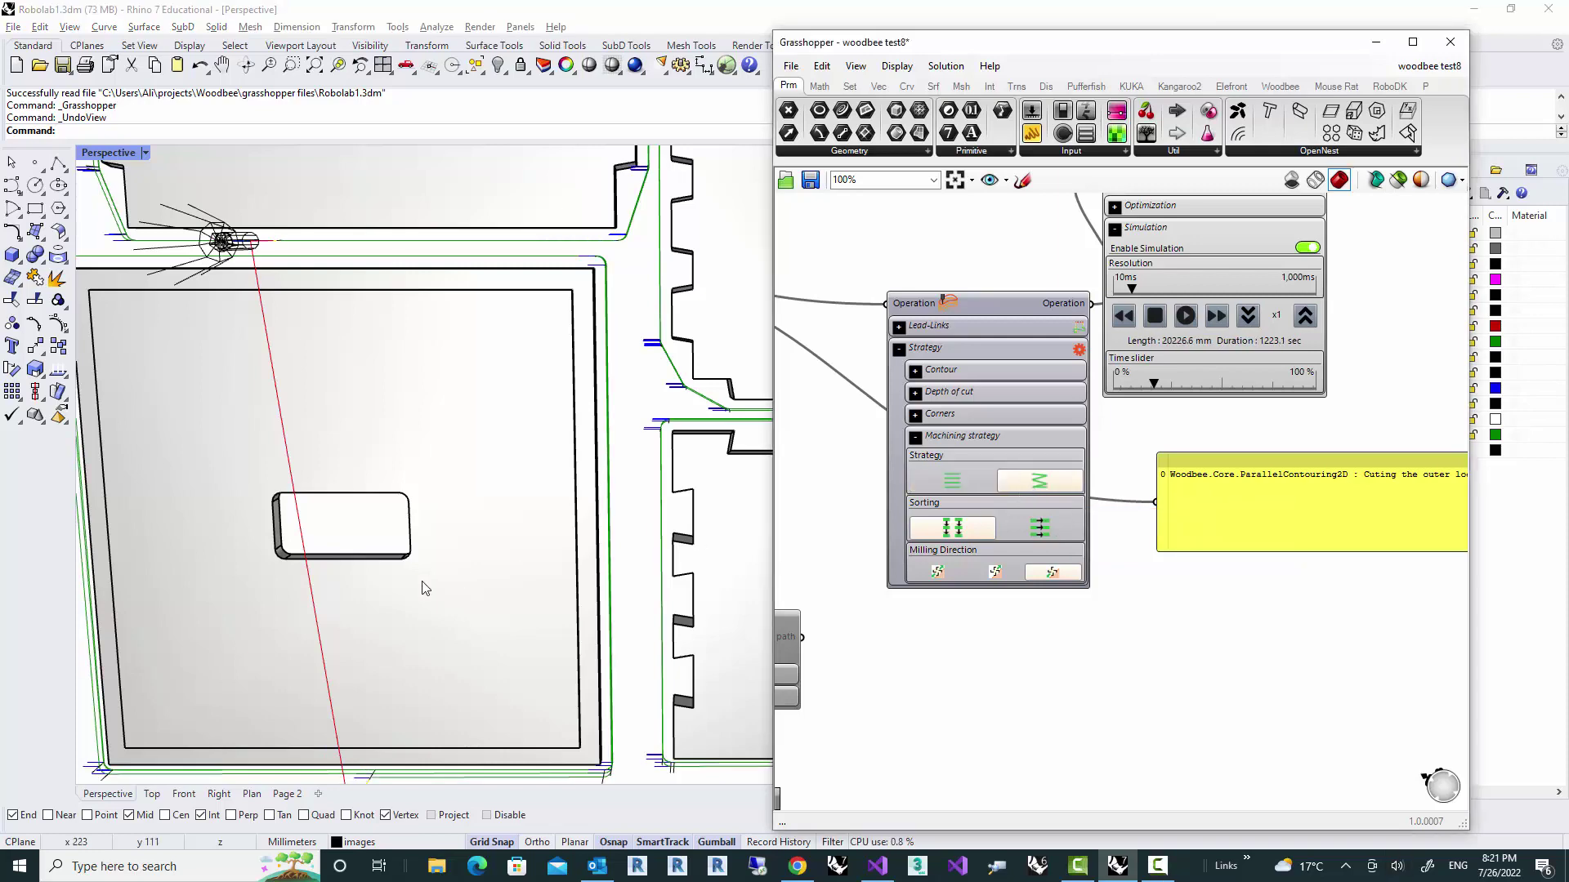
right_click_drag(342, 623, 441, 465)
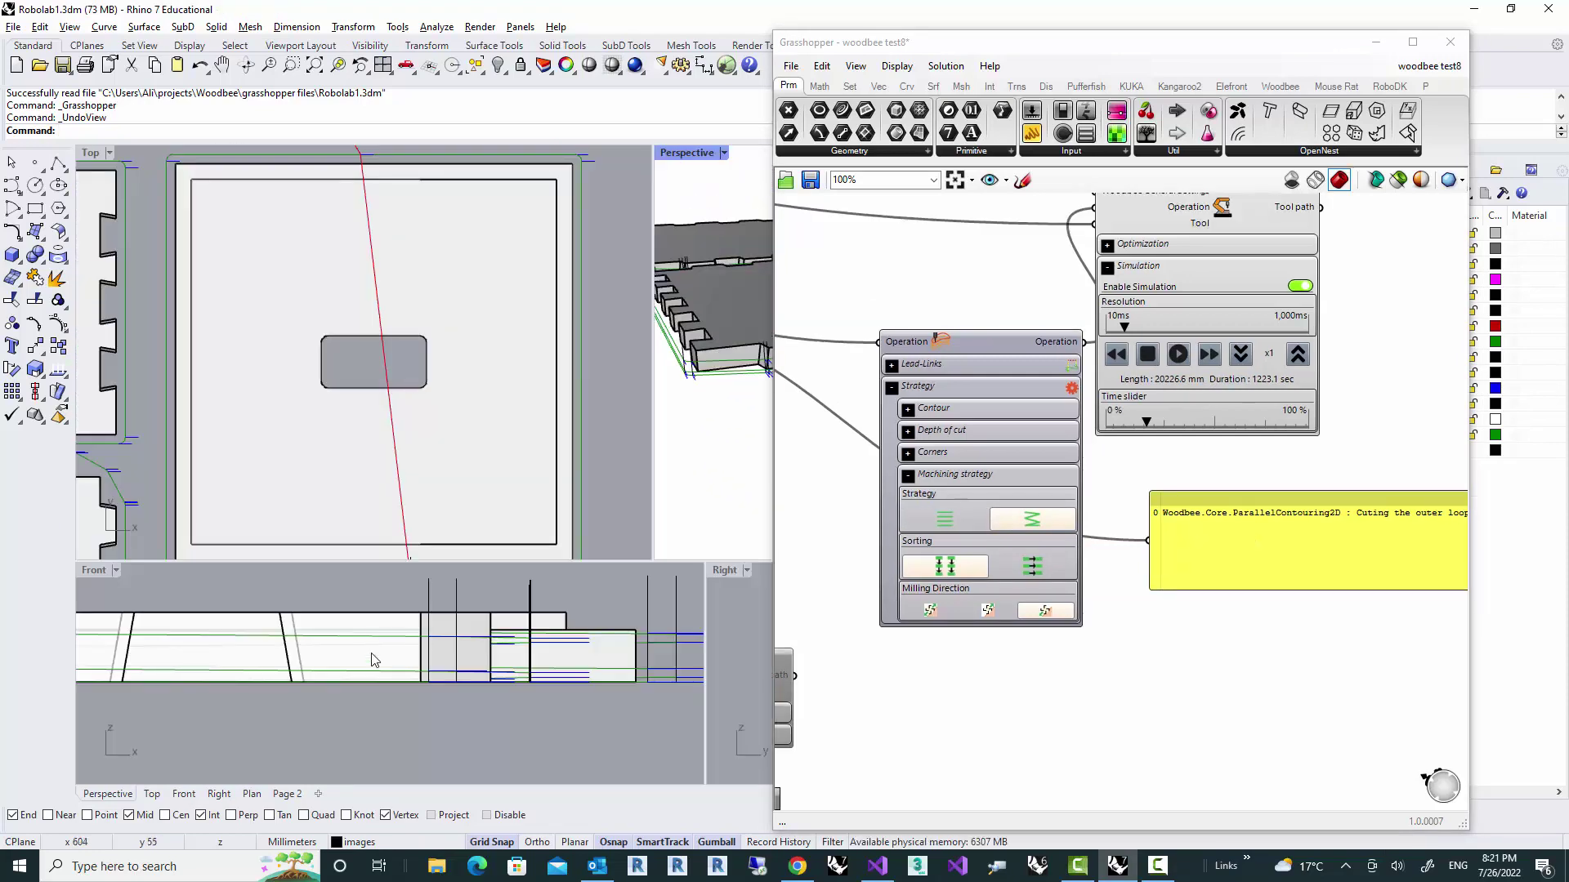
scroll(375, 660, "down", 4)
right_click_drag(303, 673, 482, 683)
scroll(331, 676, "down", 4)
scroll(320, 675, "down", 4)
right_click_drag(250, 676, 294, 677)
scroll(288, 679, "up", 4)
scroll(293, 677, "up", 4)
right_click_drag(499, 663, 306, 662)
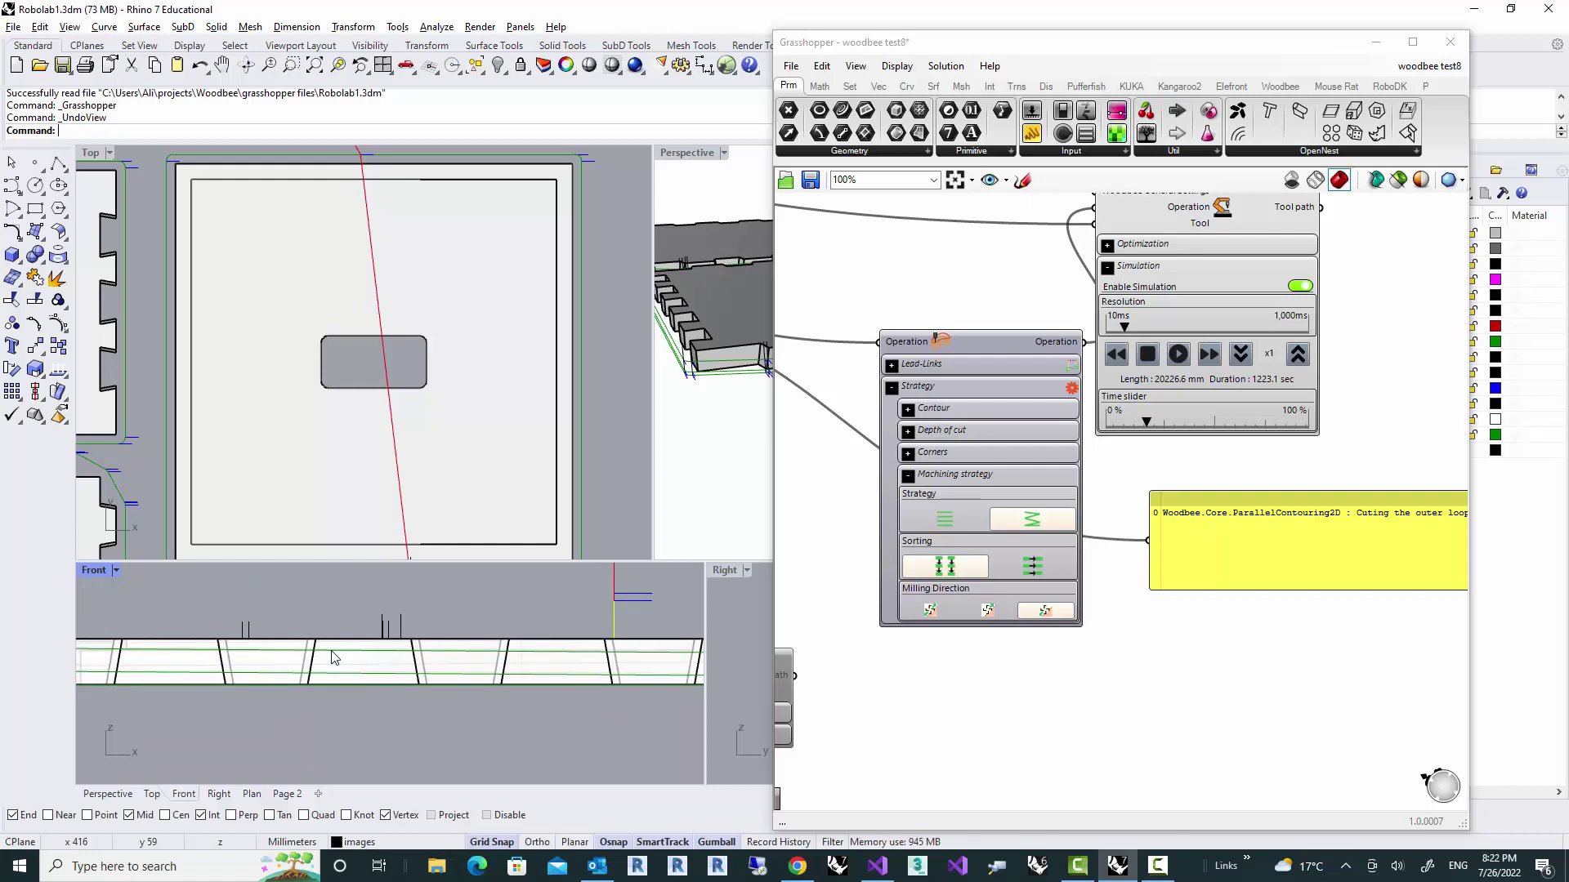
- Play the simulation in the maximized Perspective view and follow the tool's helical descent around the toothed panel
double_click(686, 153)
scroll(457, 484, "up", 3)
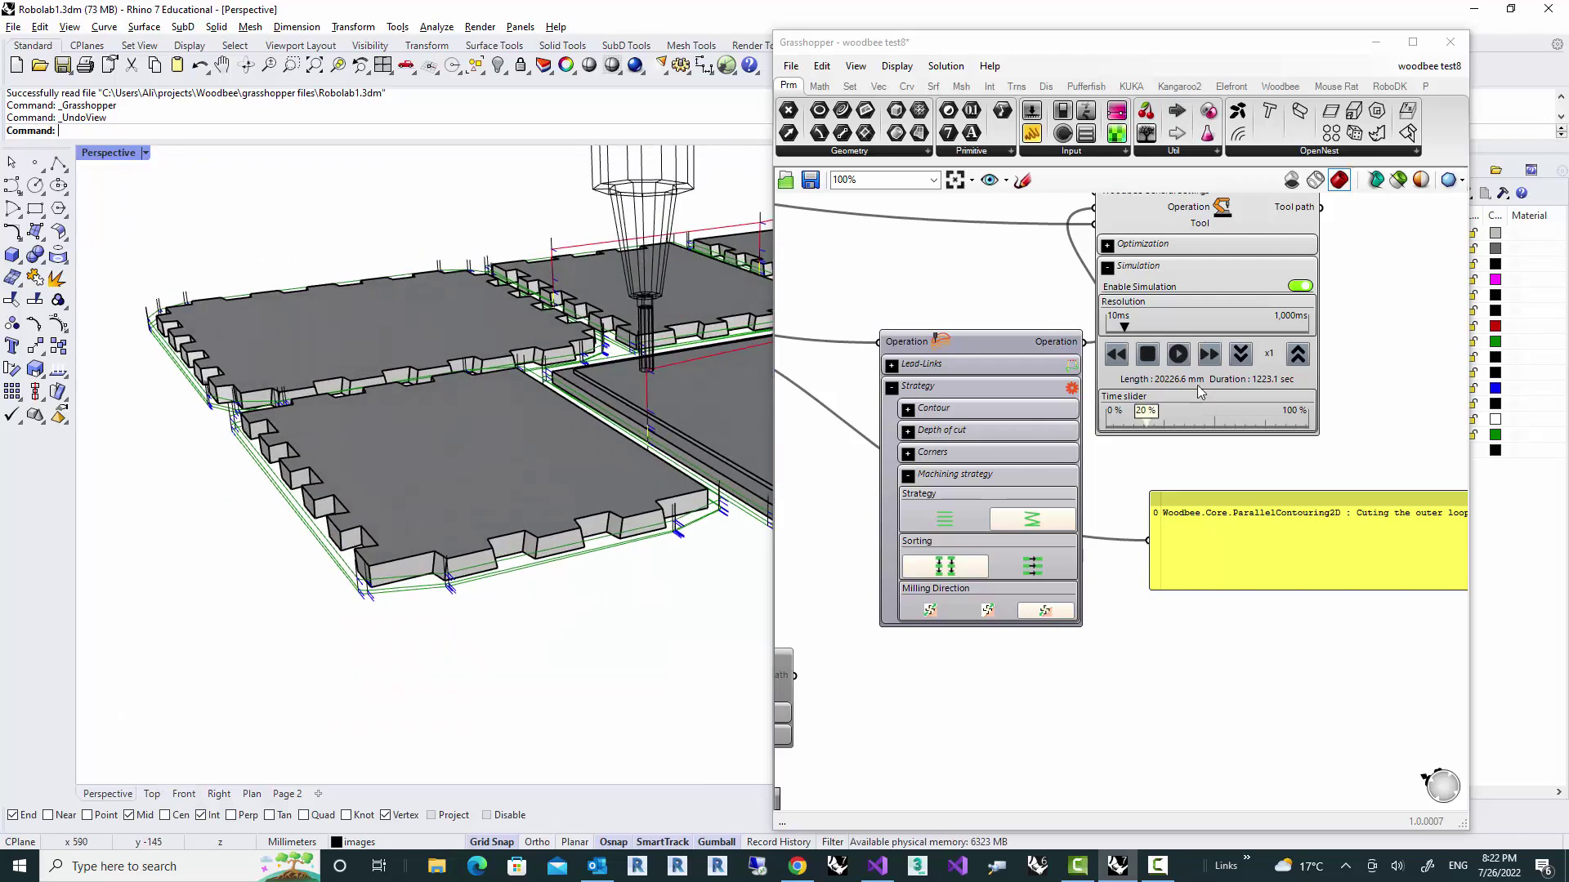
left_click(1179, 355)
right_click_drag(557, 578, 416, 508)
scroll(440, 489, "up", 3)
right_click_drag(367, 431, 458, 461)
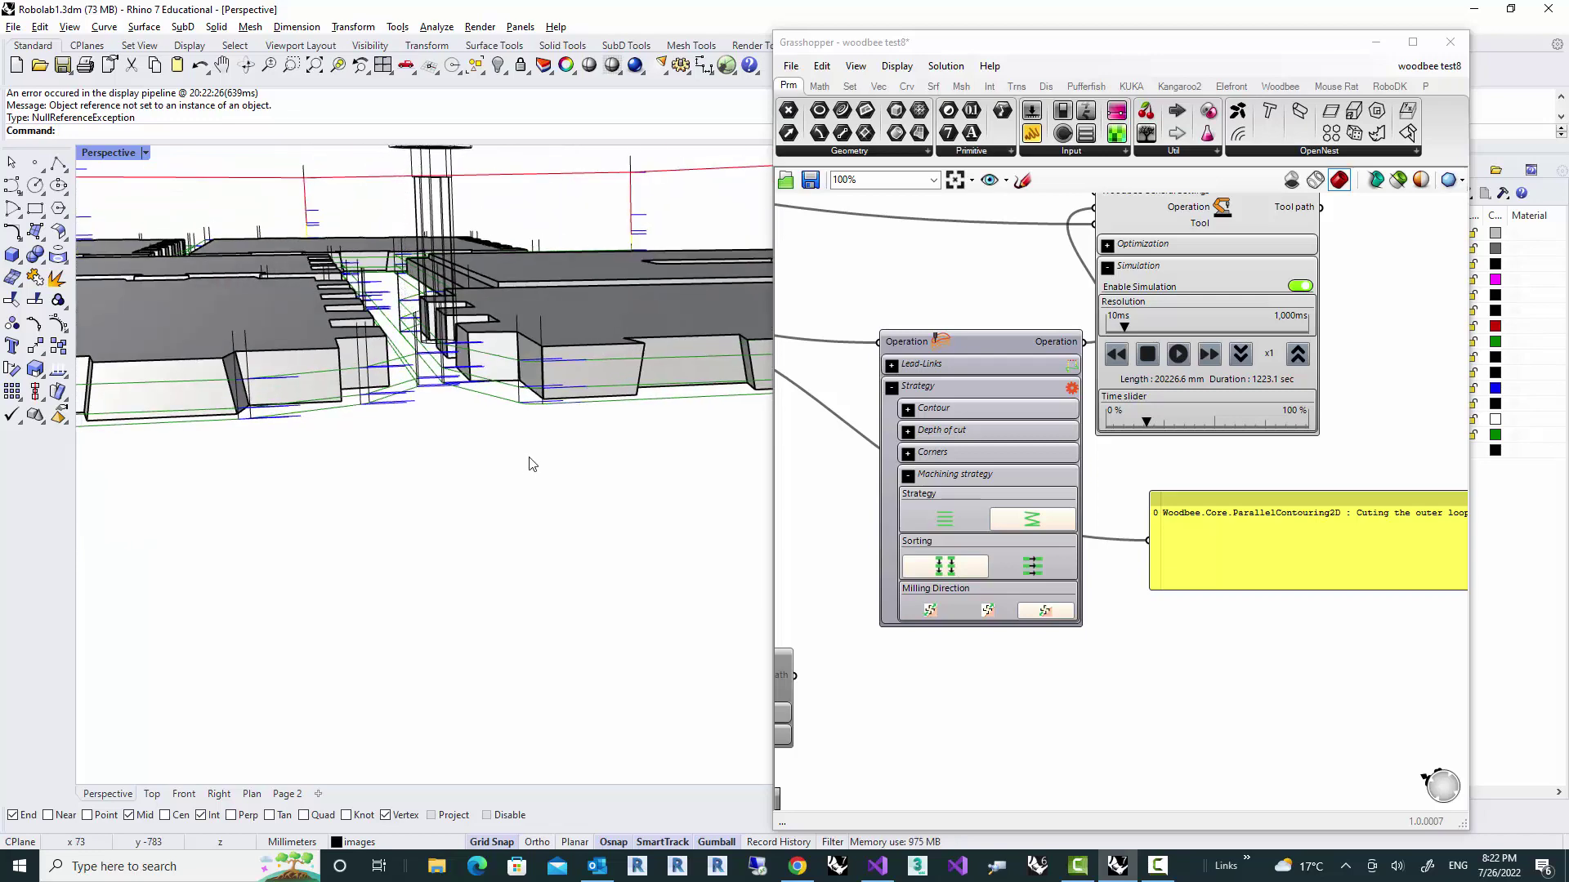
right_click_drag(531, 464, 554, 420)
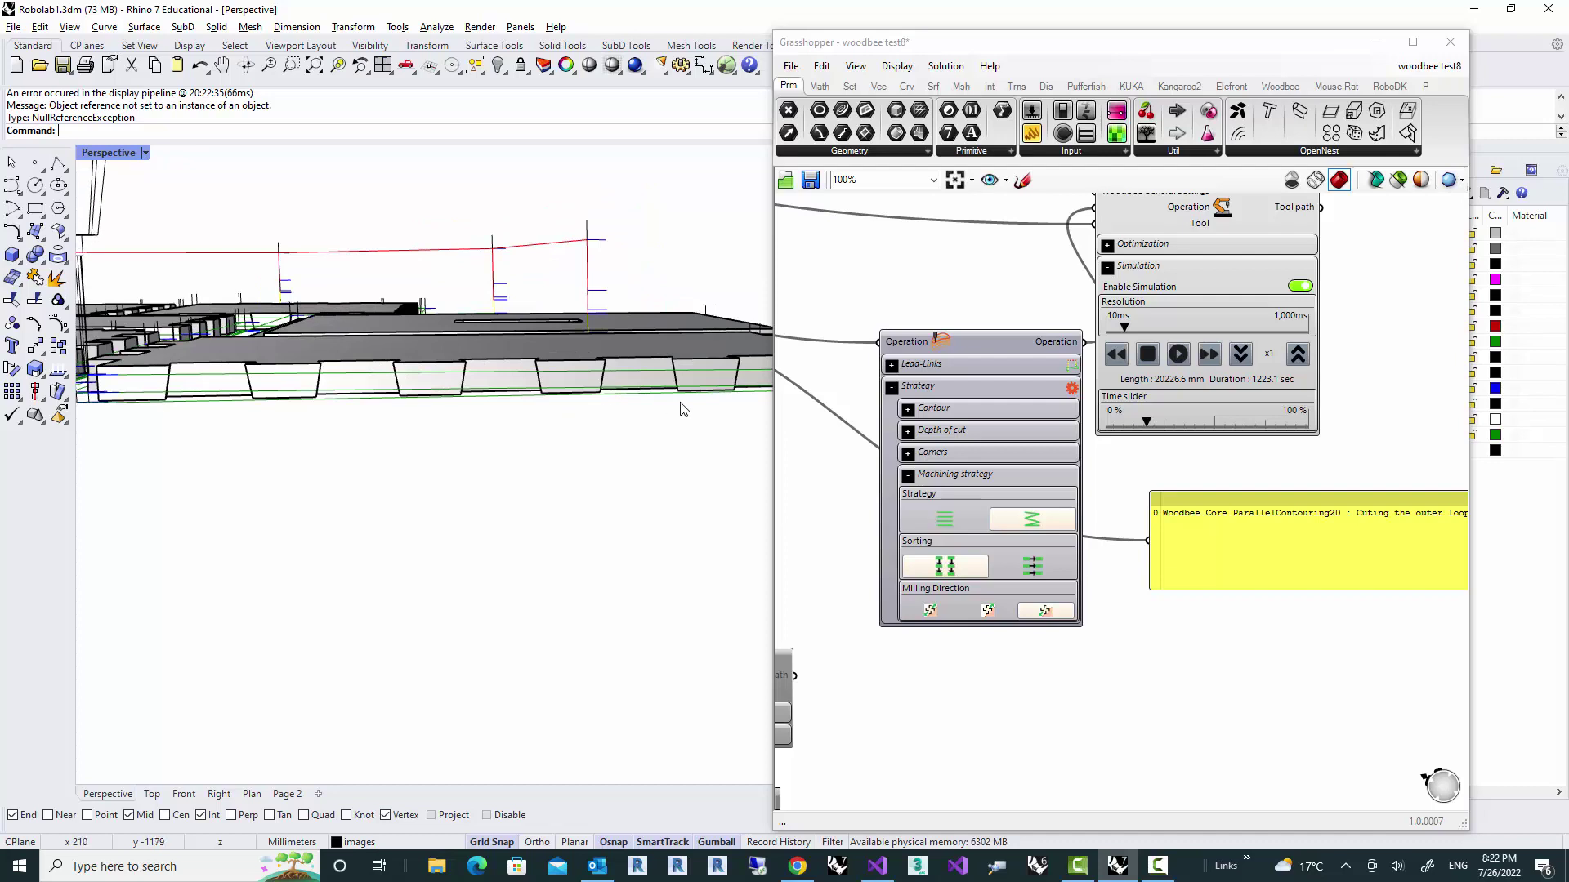
right_click_drag(684, 410, 470, 416)
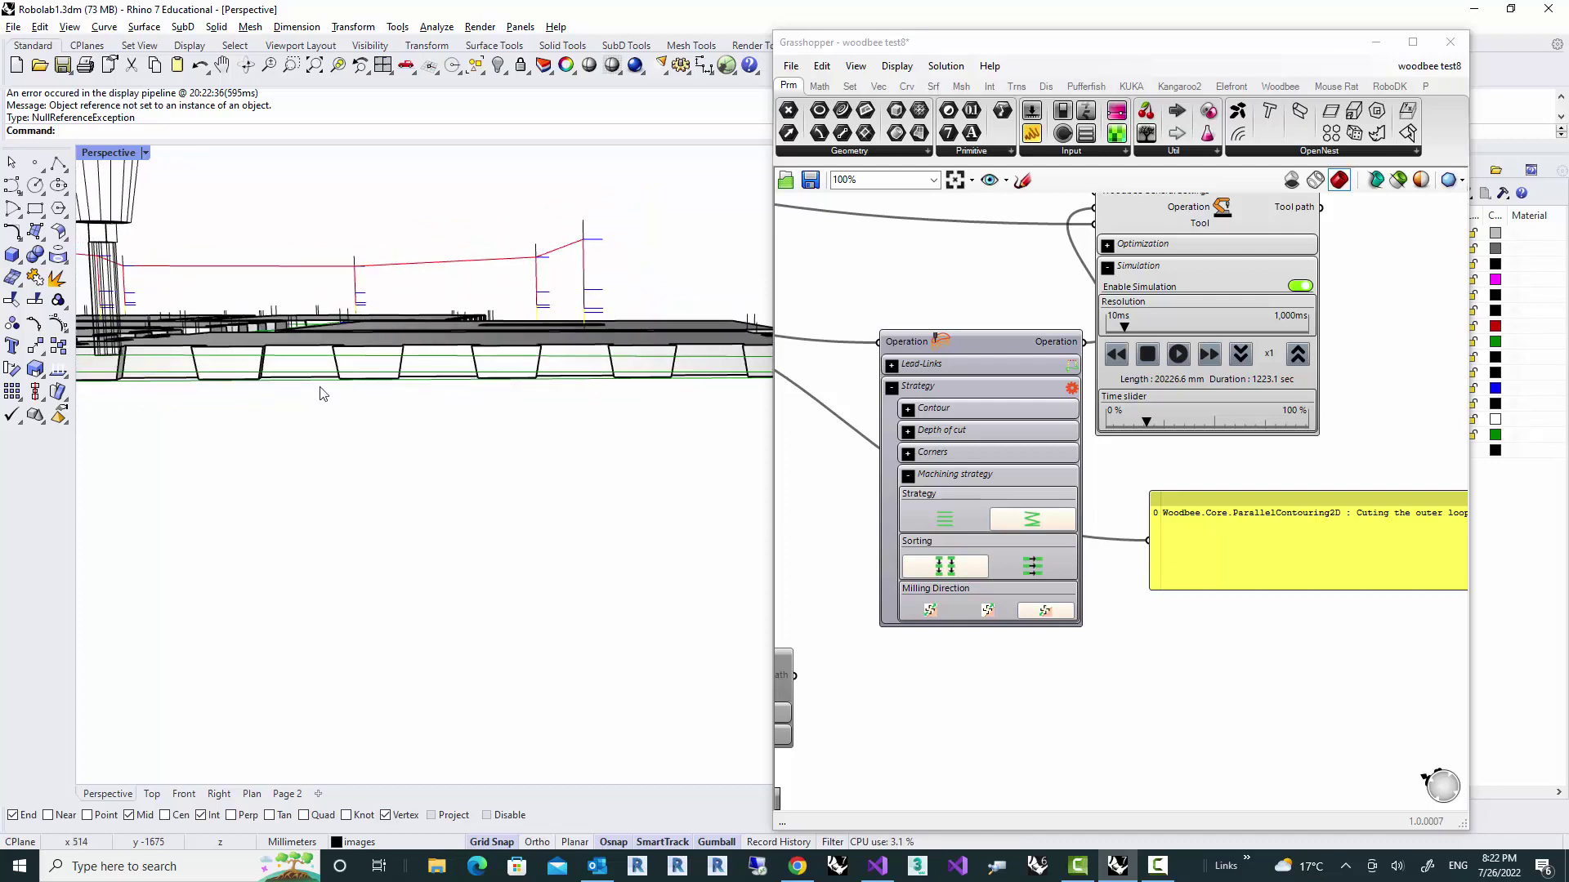
right_click_drag(147, 392, 195, 437)
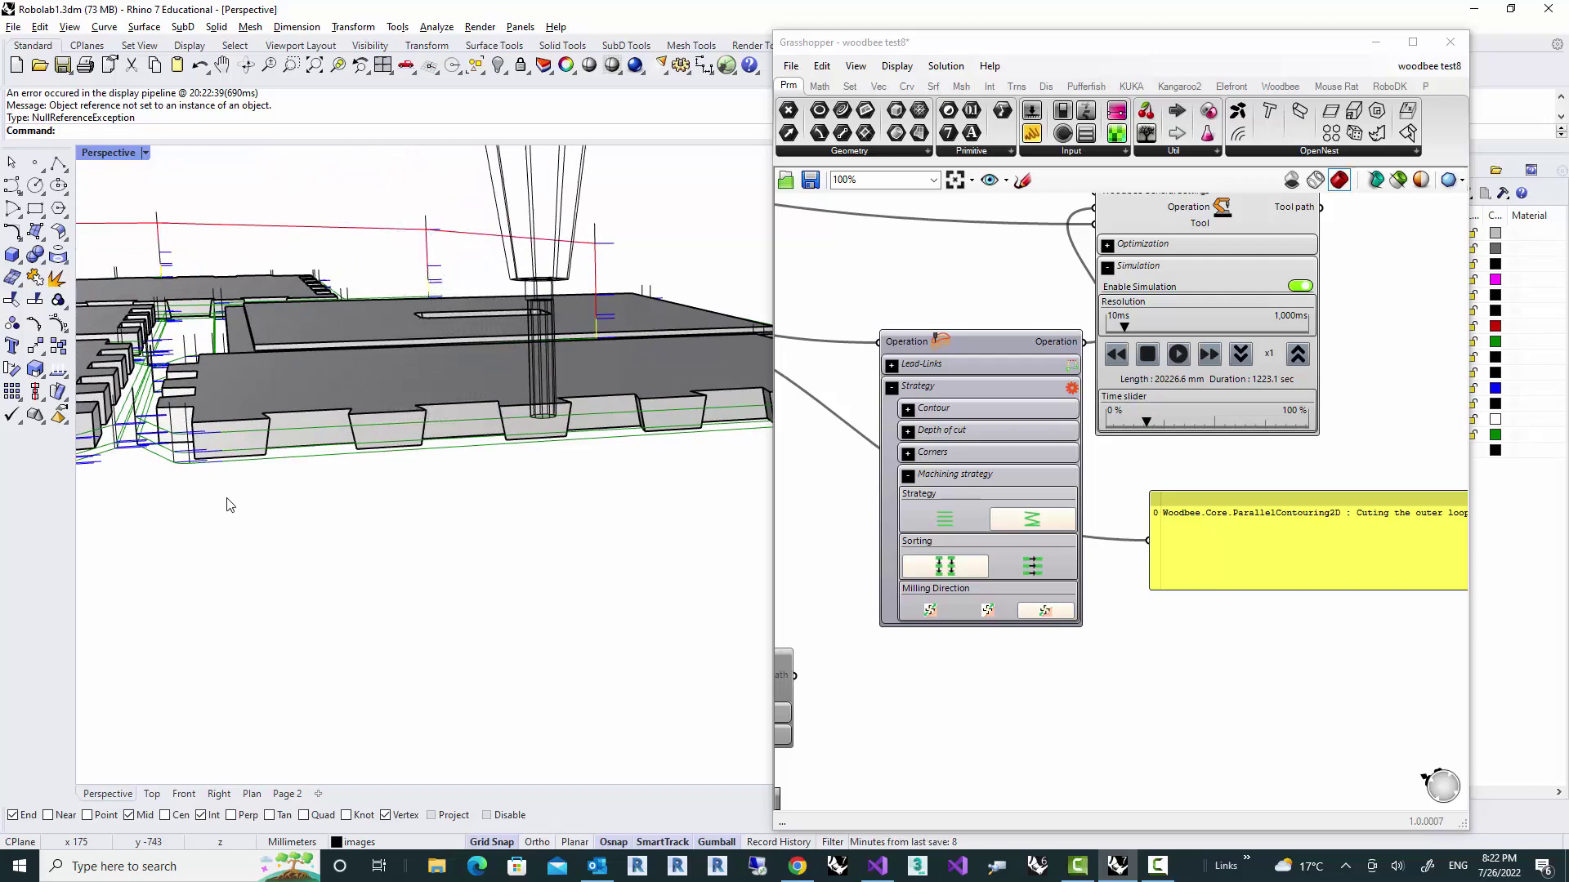
right_click_drag(458, 475, 608, 409)
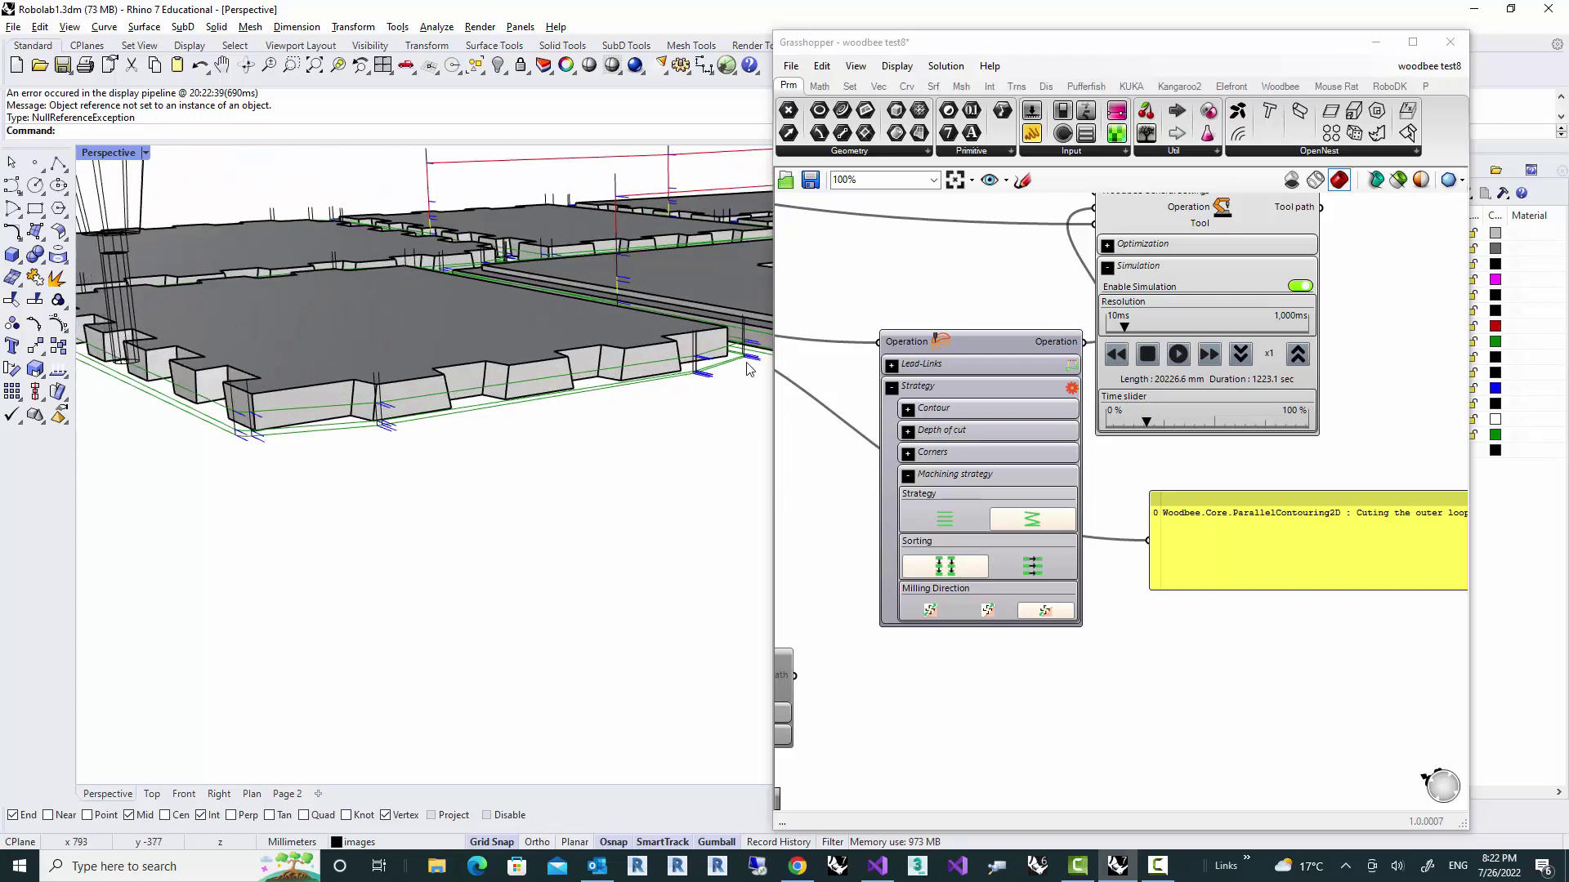
right_click_drag(736, 372, 378, 449)
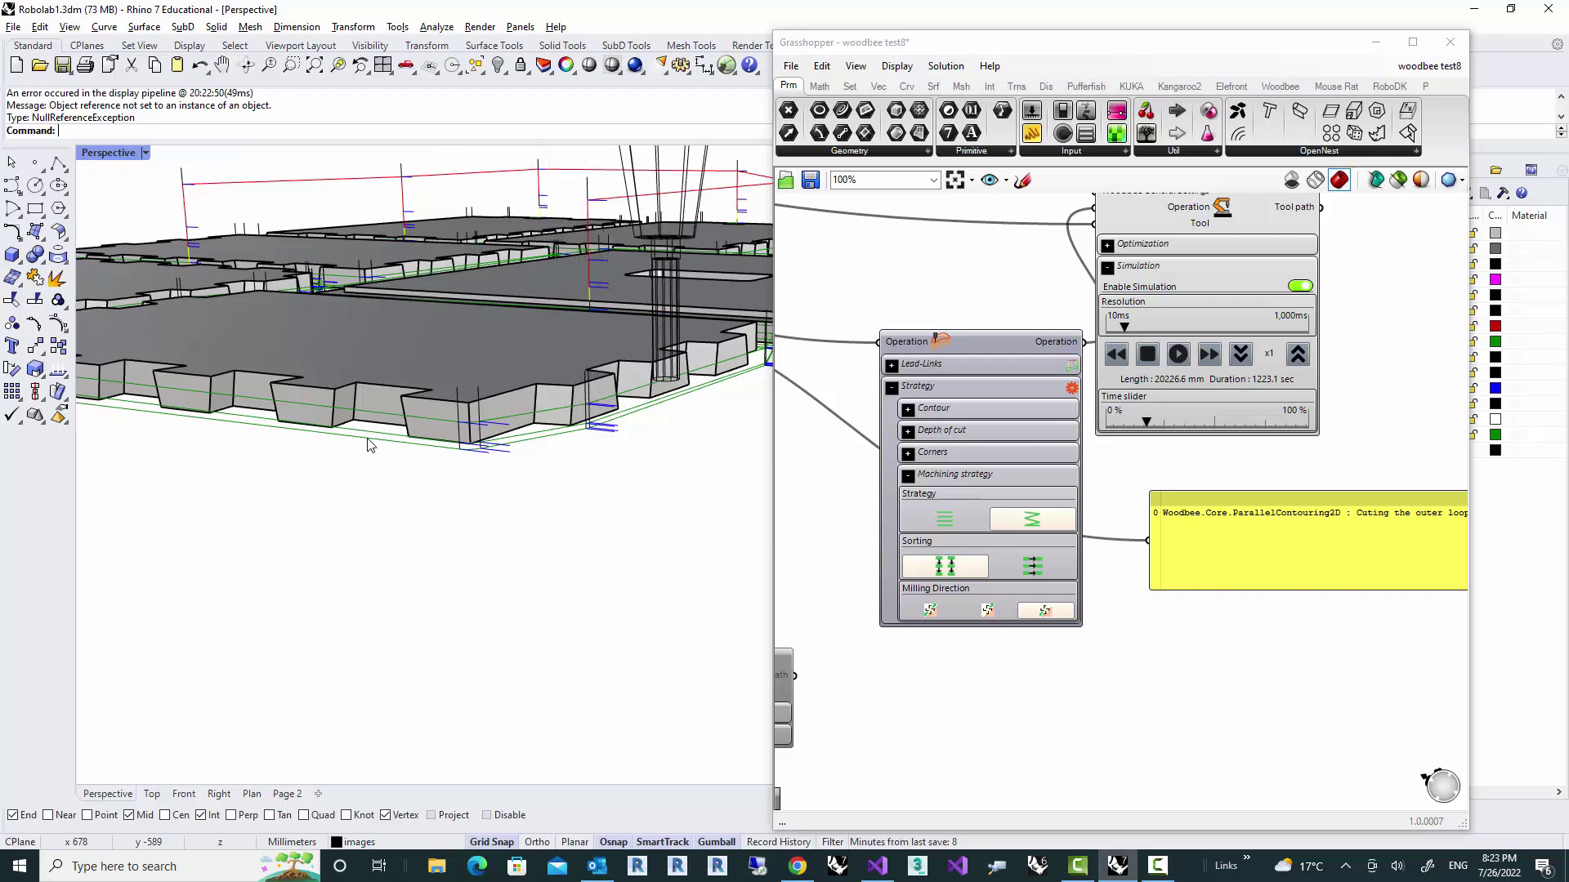
- Restore the multi-view layout and watch the tool's helical motion from the side in the Front view
right_click_drag(390, 361, 583, 342)
key("ctrl+m")
left_click(518, 680)
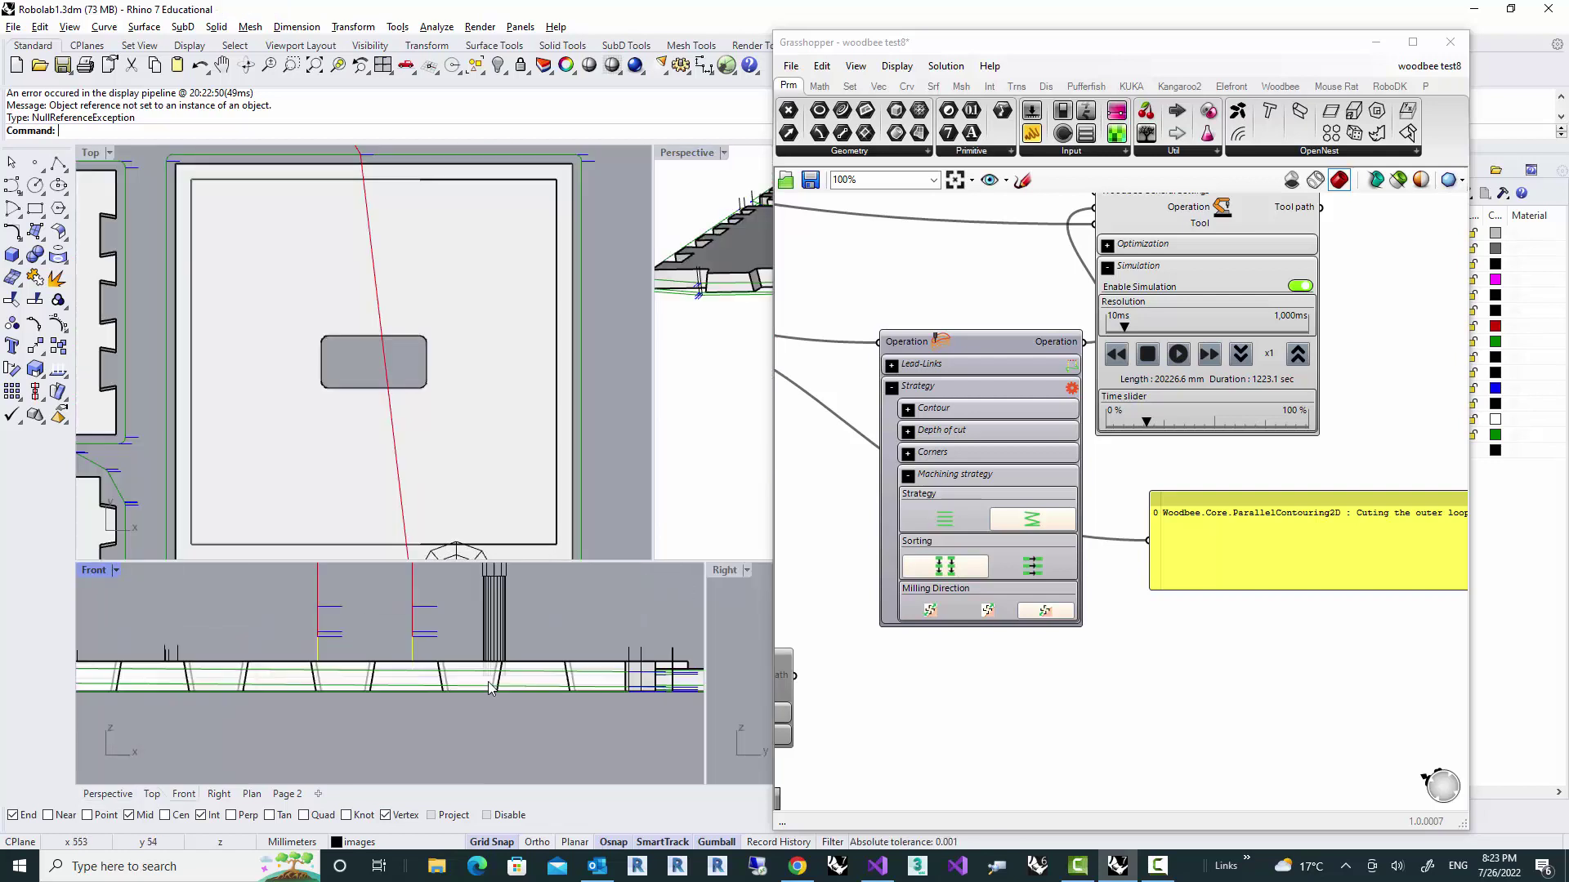
scroll(500, 686, "down", 2)
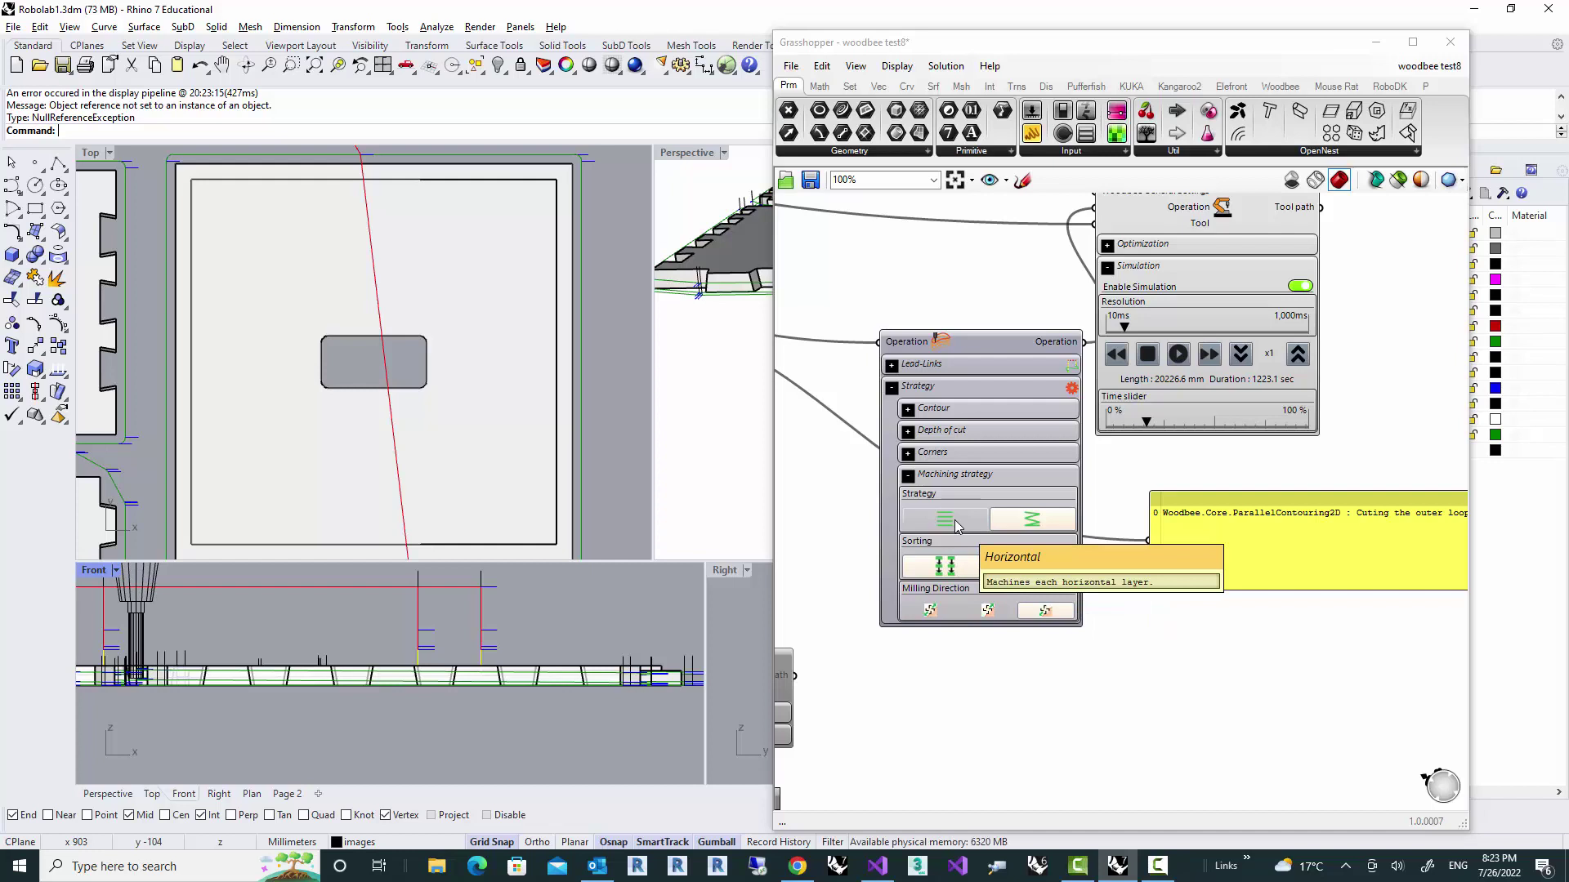
- Set the machining Strategy back to Horizontal and show all panels in the maximized Perspective view
left_click(955, 520)
double_click(684, 153)
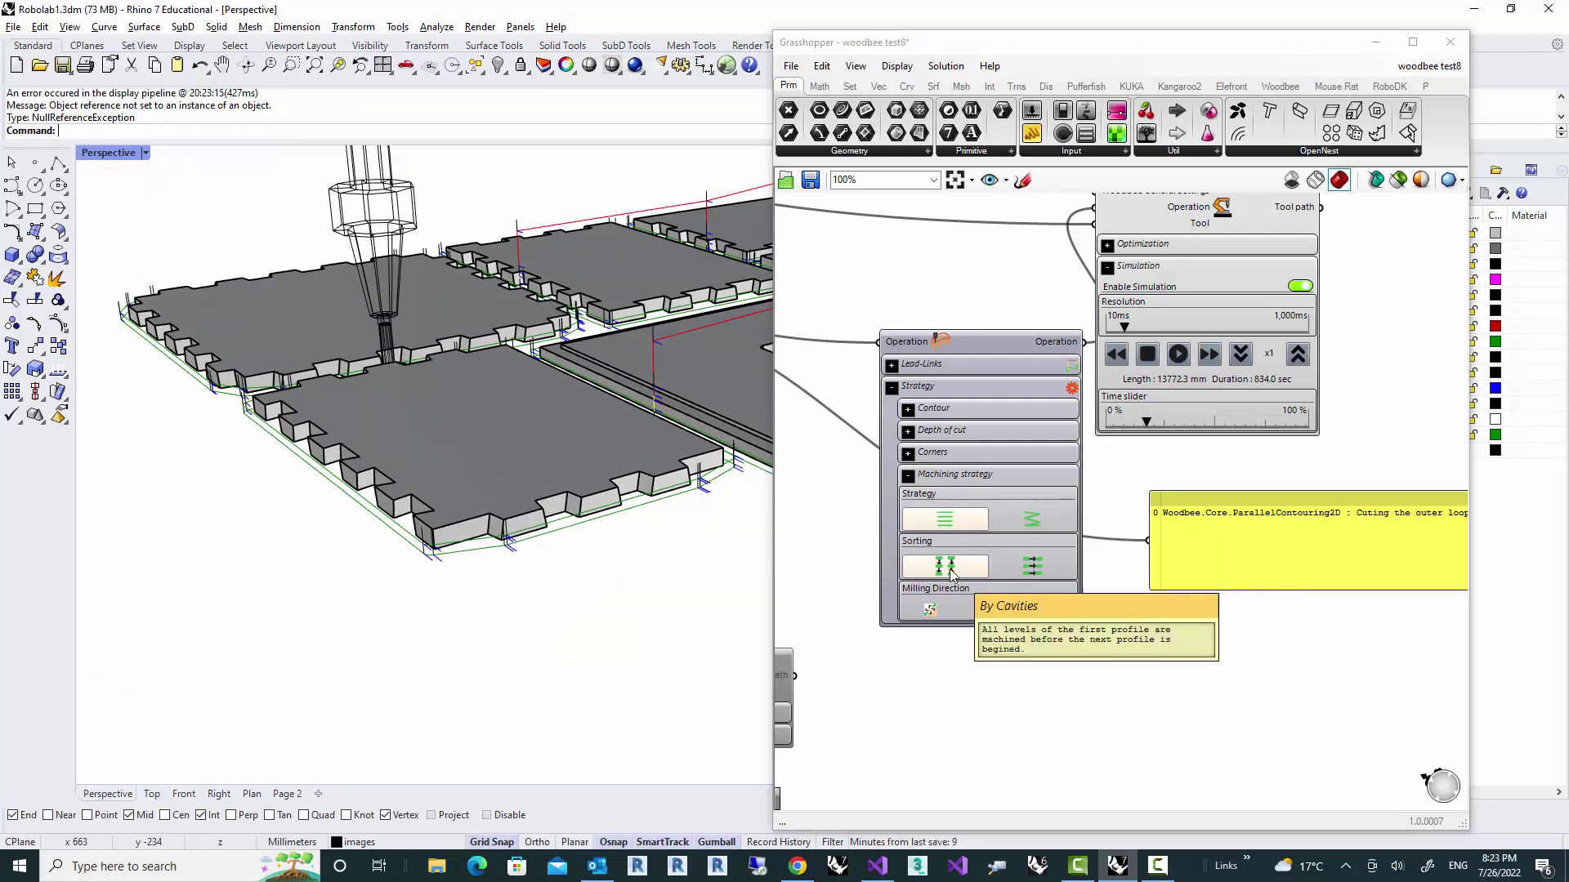
right_click_drag(551, 472, 459, 557)
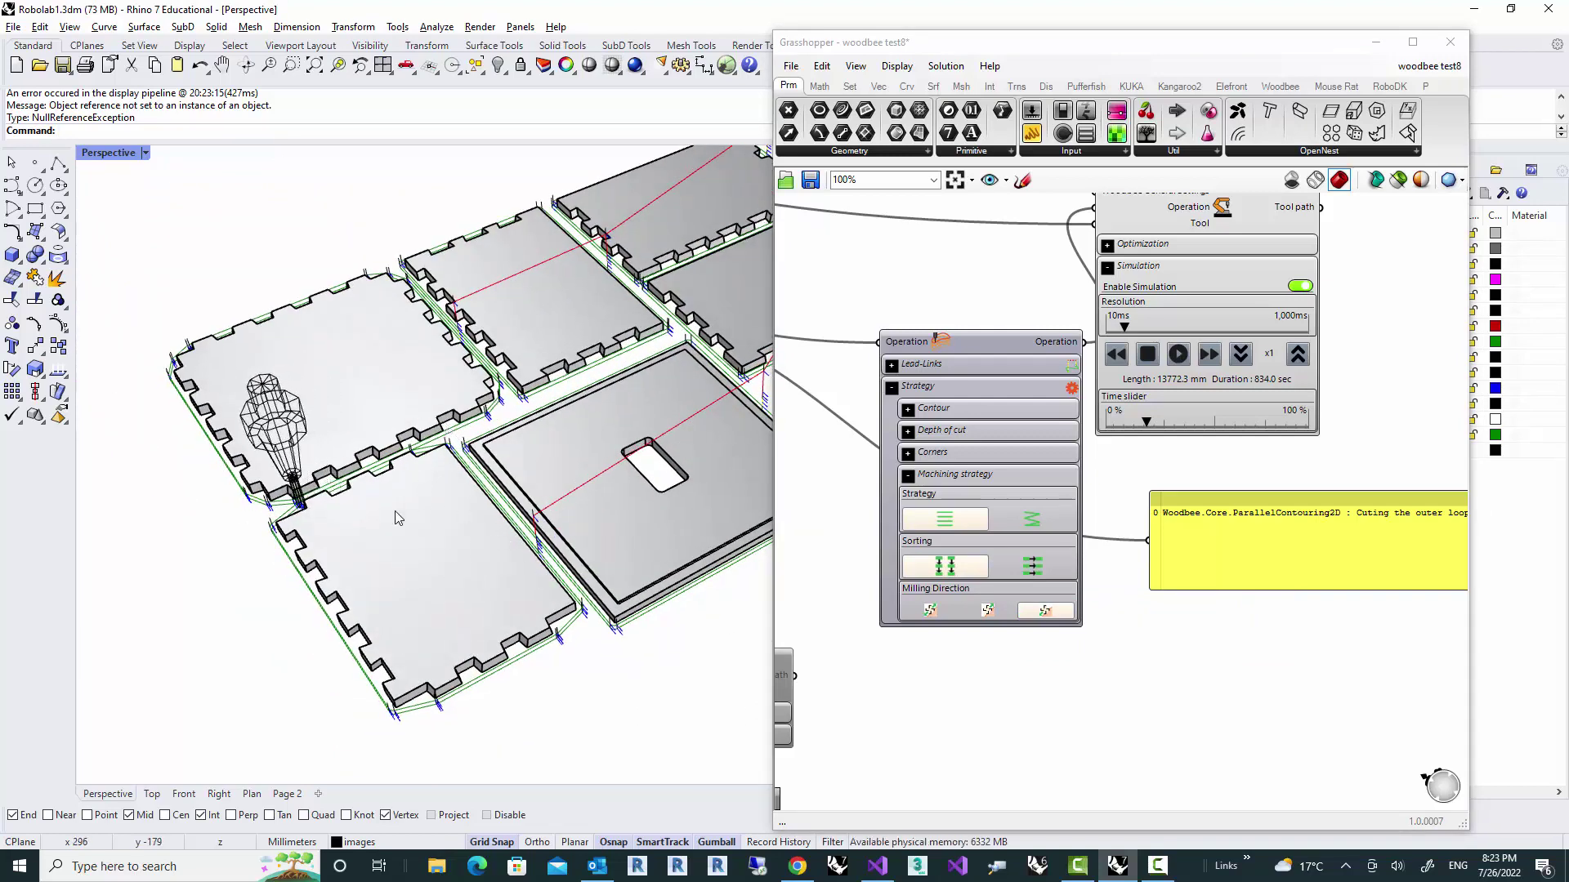
- Raise the simulation speed to x16 and follow the By Cavities machining order from panel to panel
left_click(1297, 356)
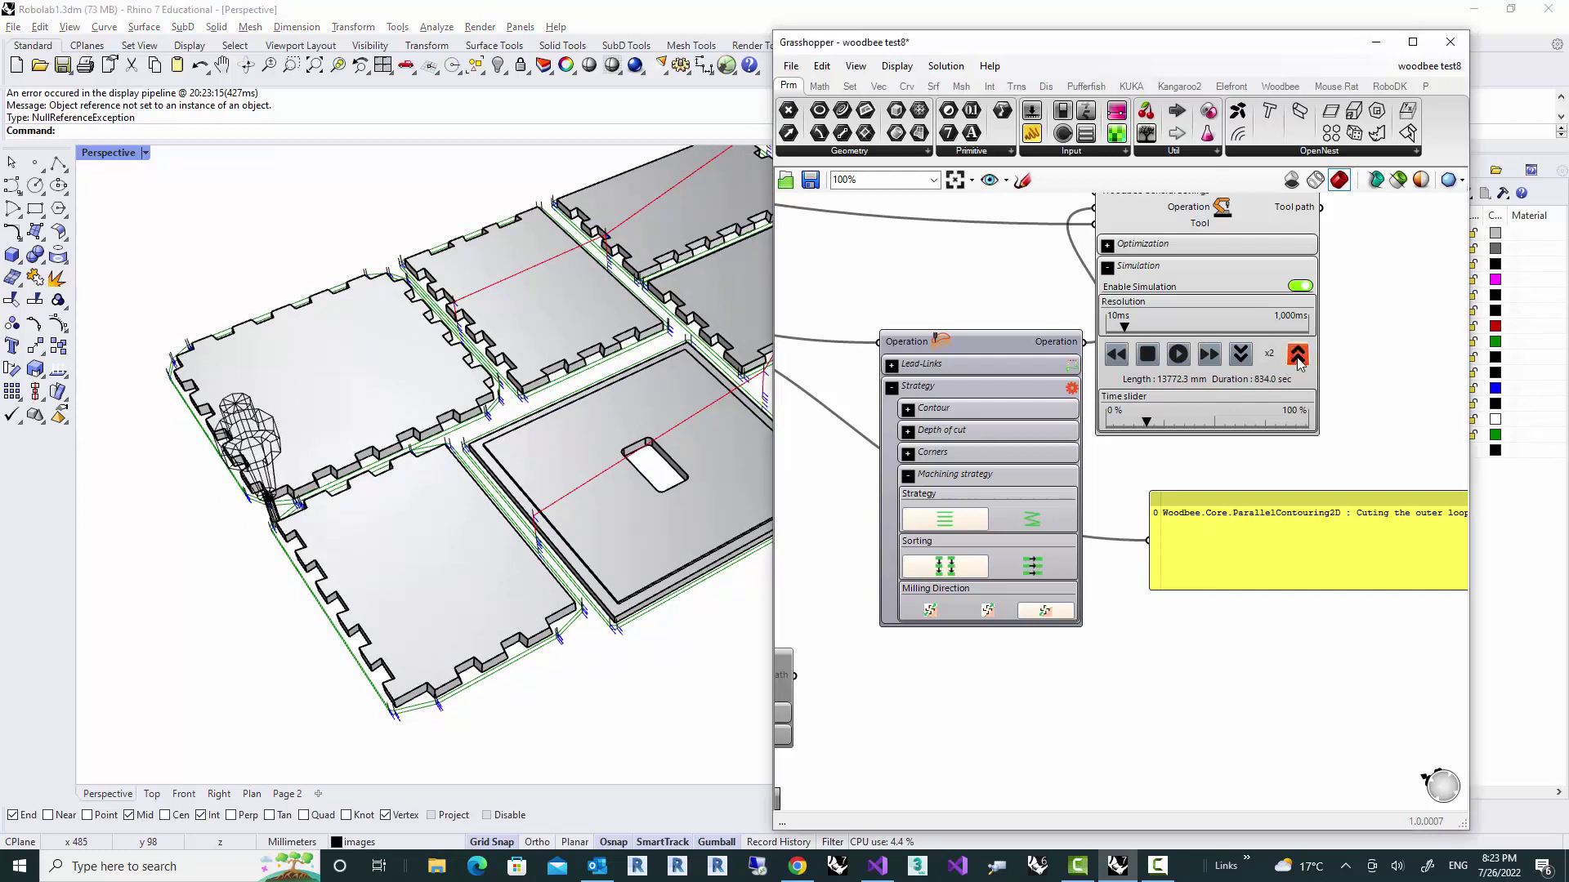
left_click(1299, 356)
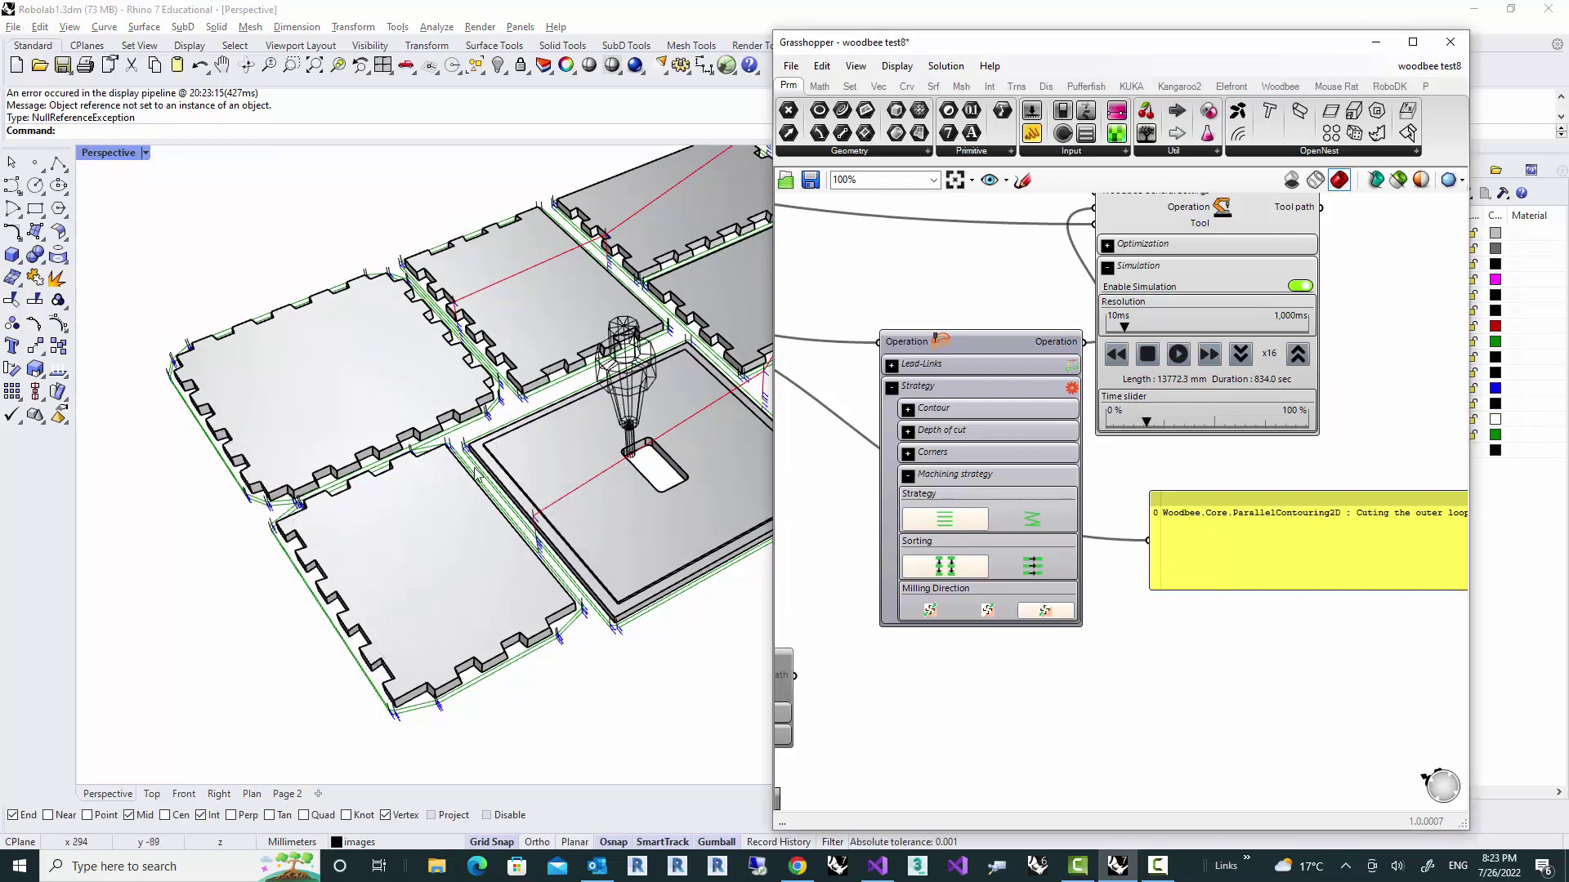
right_click_drag(595, 494, 427, 530, "shift")
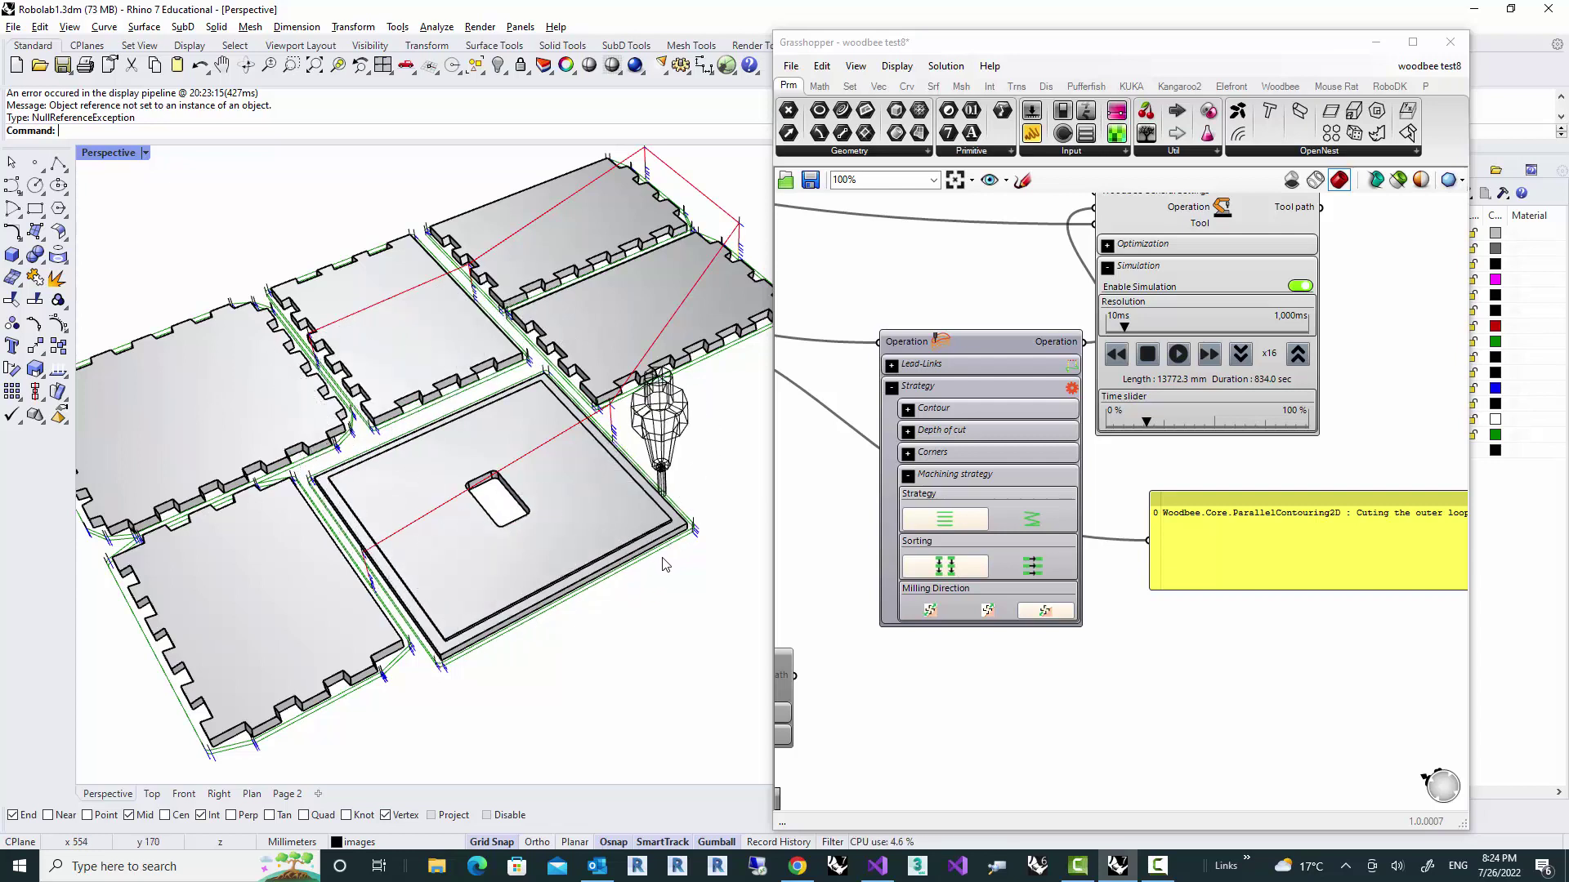
right_click_drag(641, 499, 585, 535, "shift")
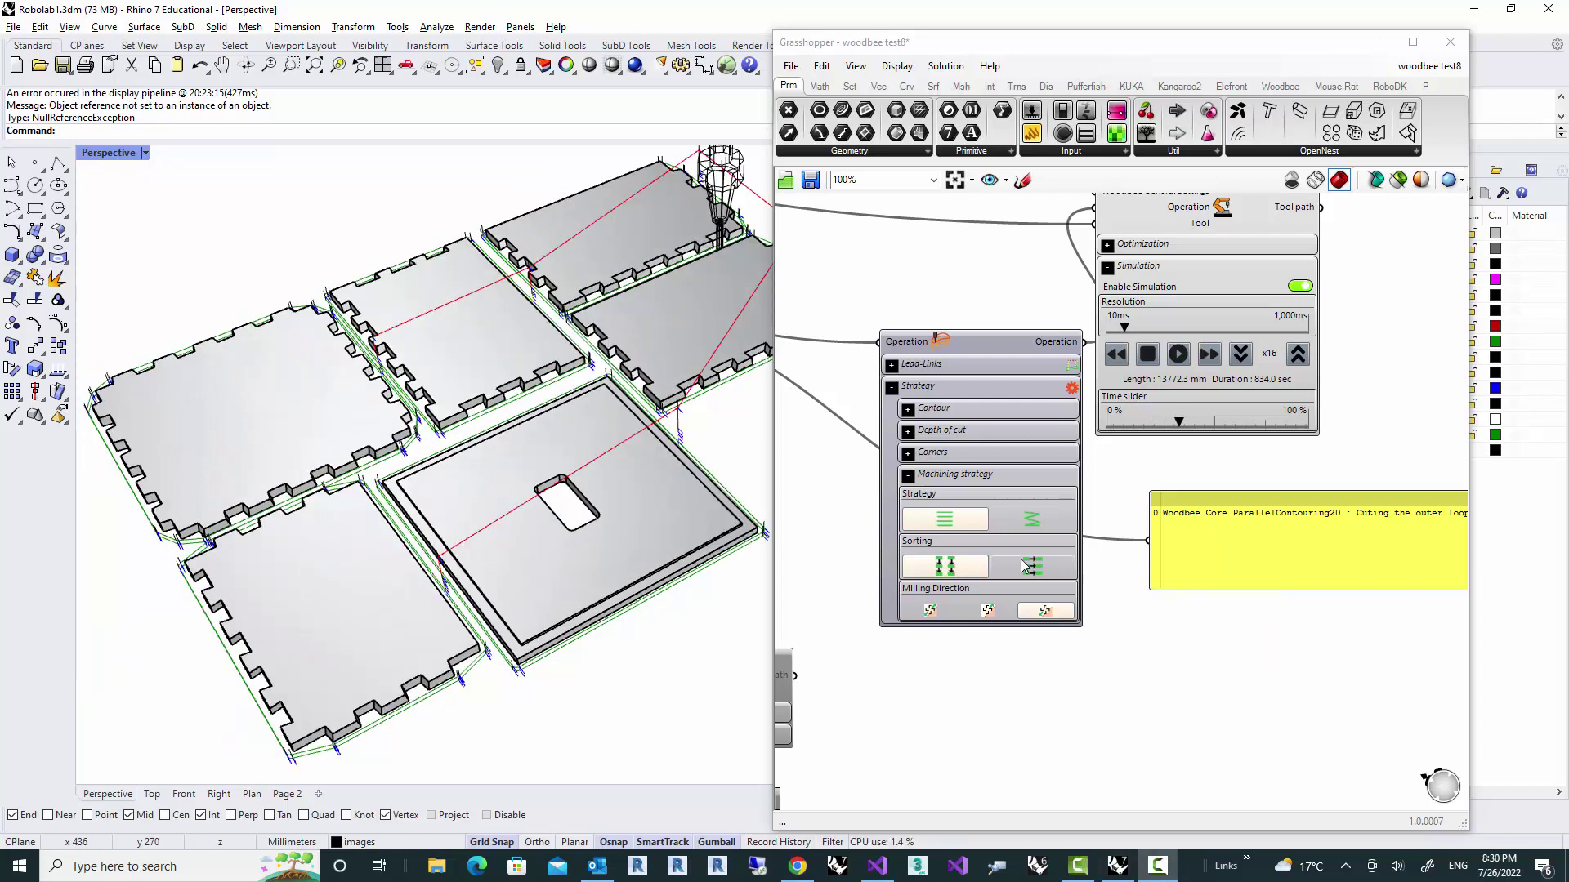
- Switch Sorting from By Cavities to the other option and replay the simulation from 0 % across all panels
left_click(1031, 574)
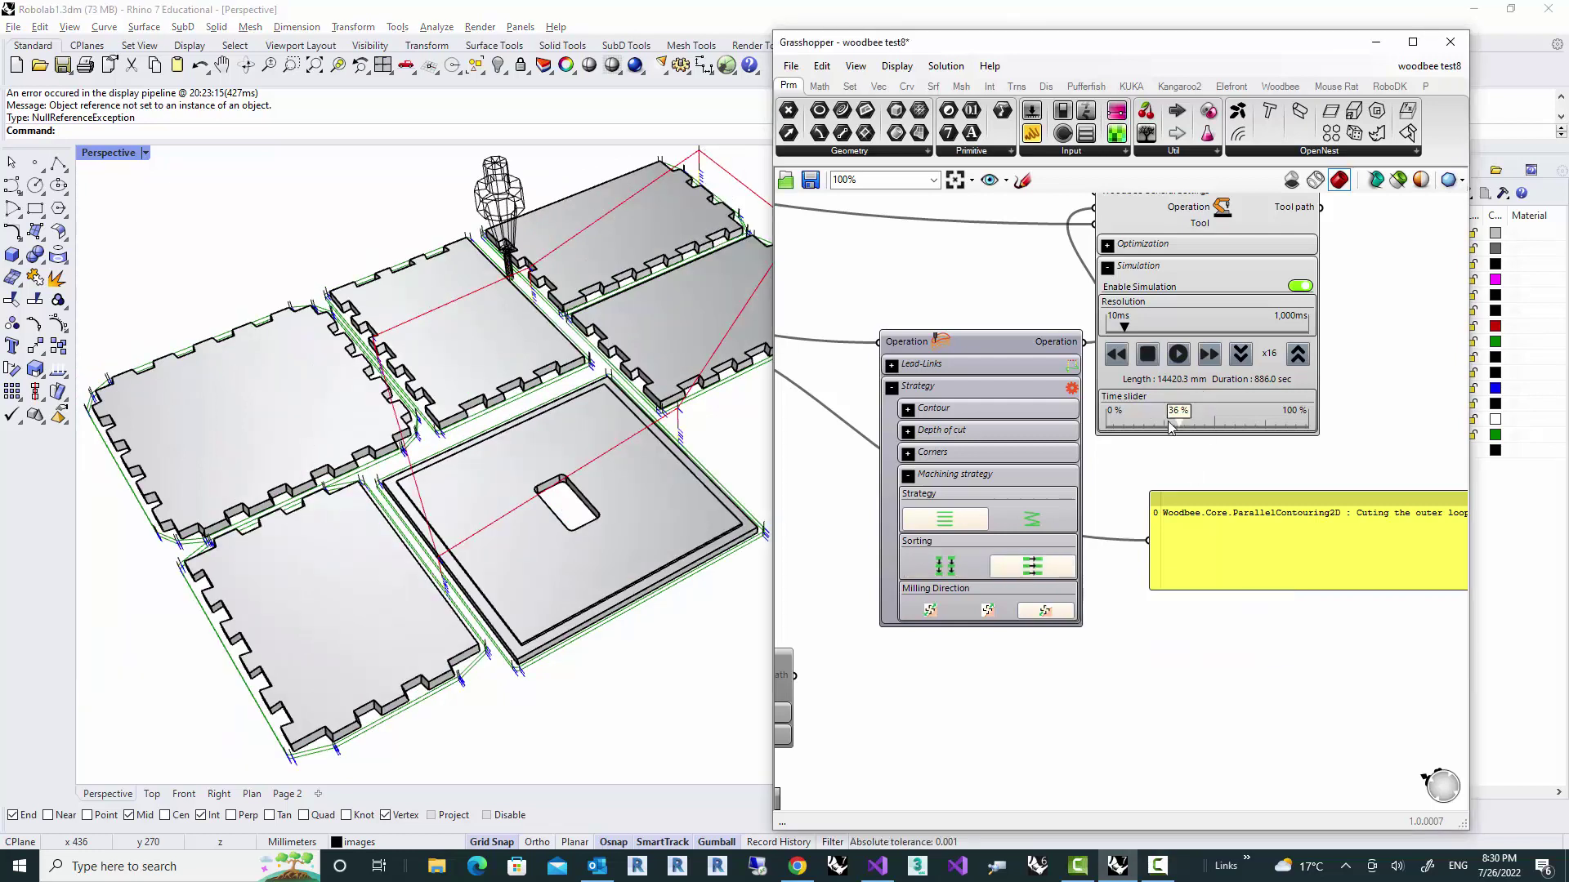
left_click_drag(1170, 427, 1107, 422)
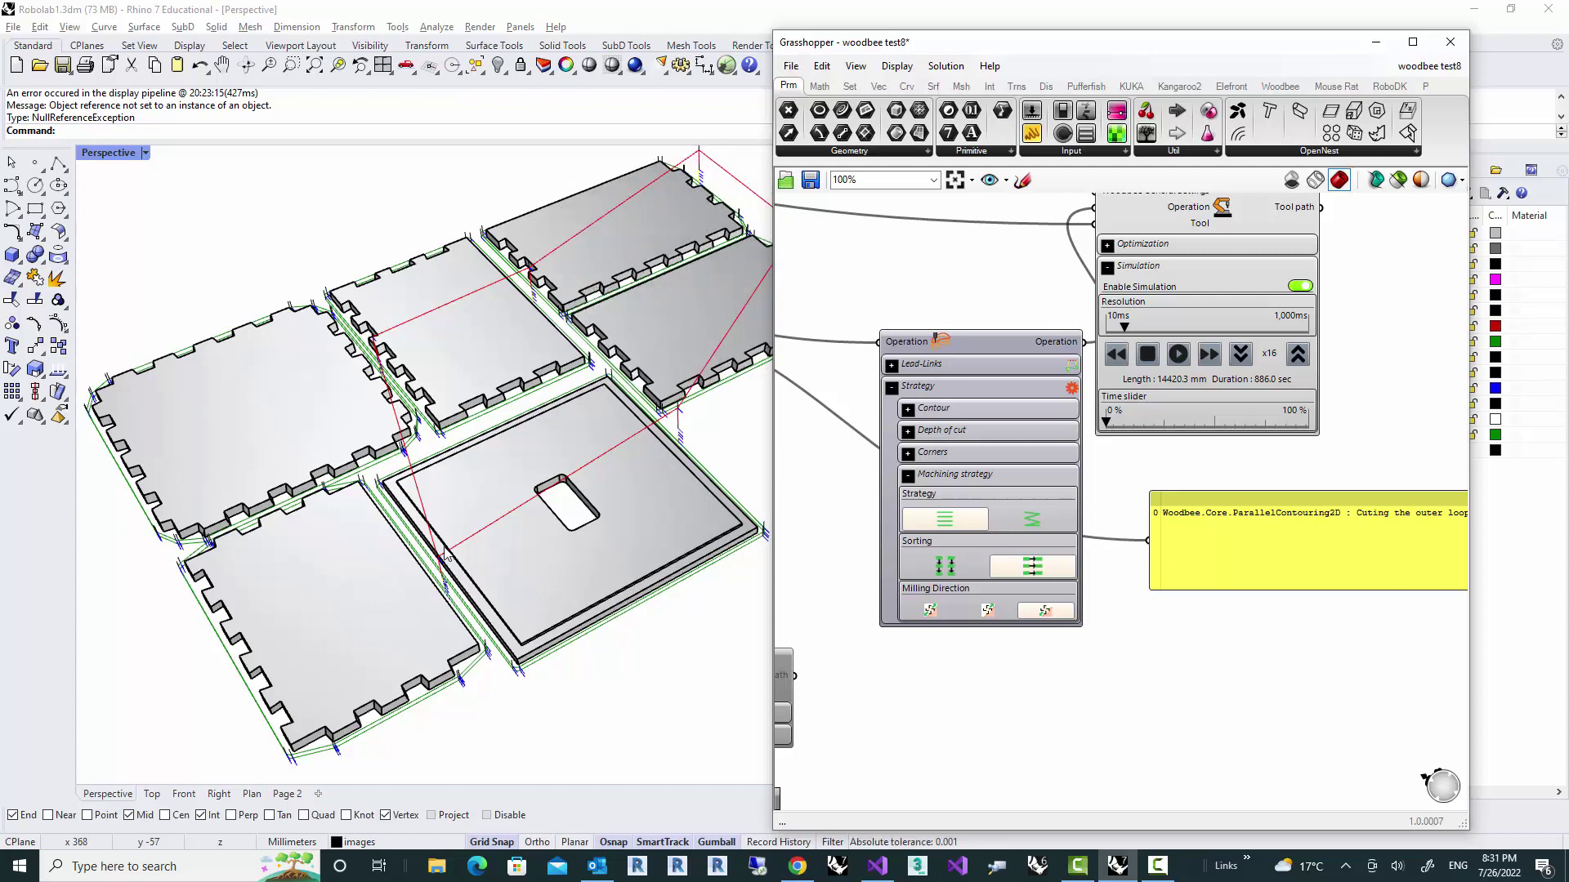
scroll(443, 554, "down", 3)
scroll(529, 420, "up", 4)
mouse_move(476, 535)
right_mouse_down()
mouse_move(529, 420)
mouse_move(520, 442)
right_mouse_up()
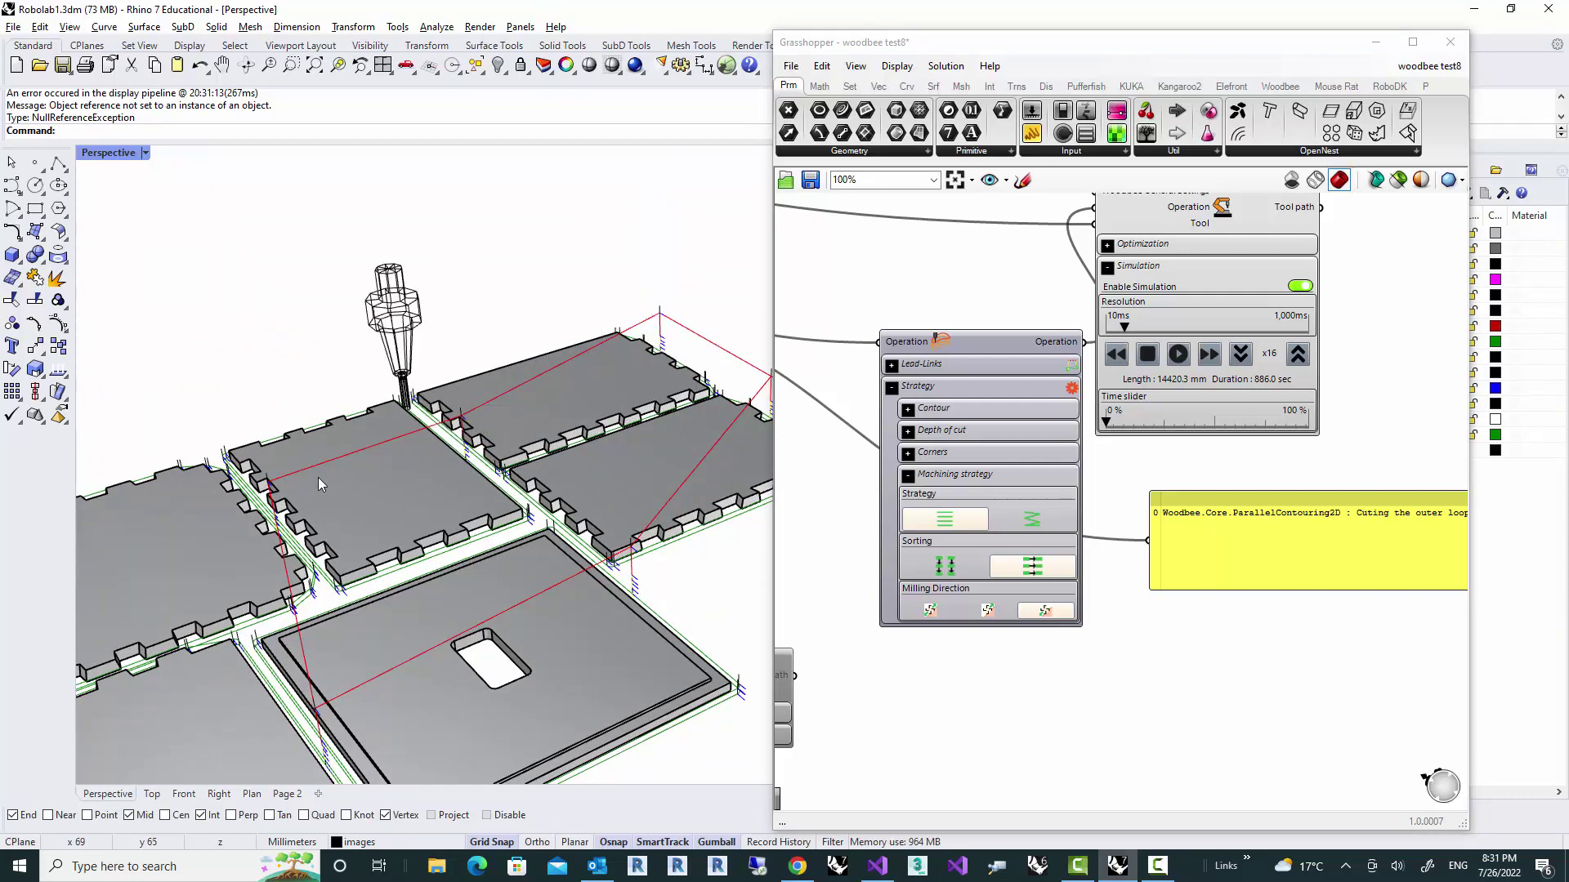
scroll(403, 505, "down", 2)
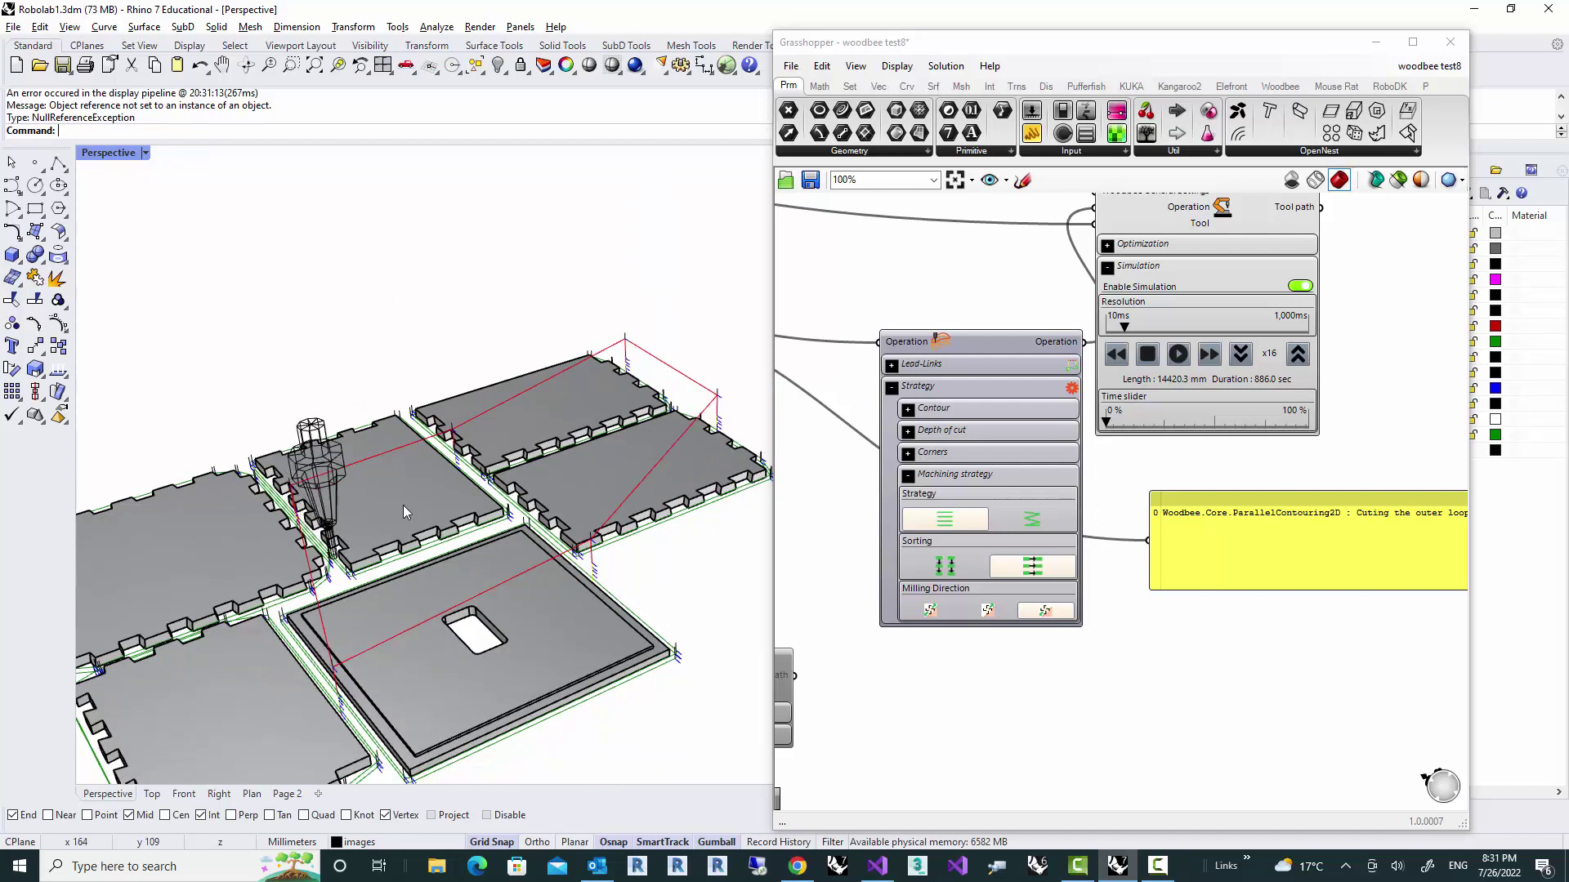
scroll(404, 504, "down", 2)
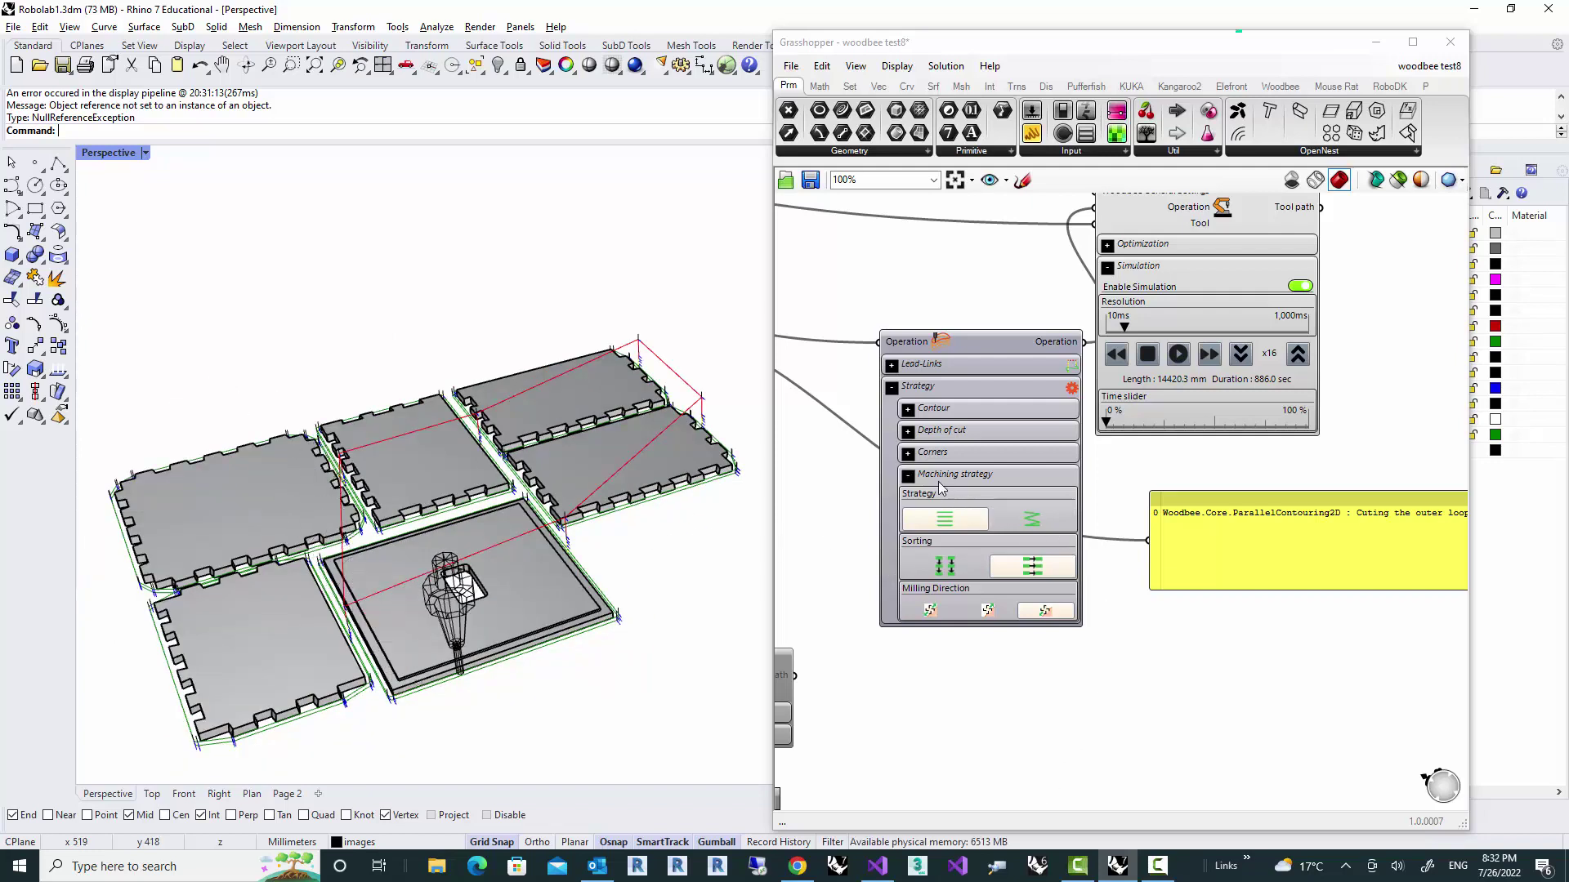
- Stop the simulation and collapse the operation's Machining strategy and Strategy sections
left_click(1143, 364)
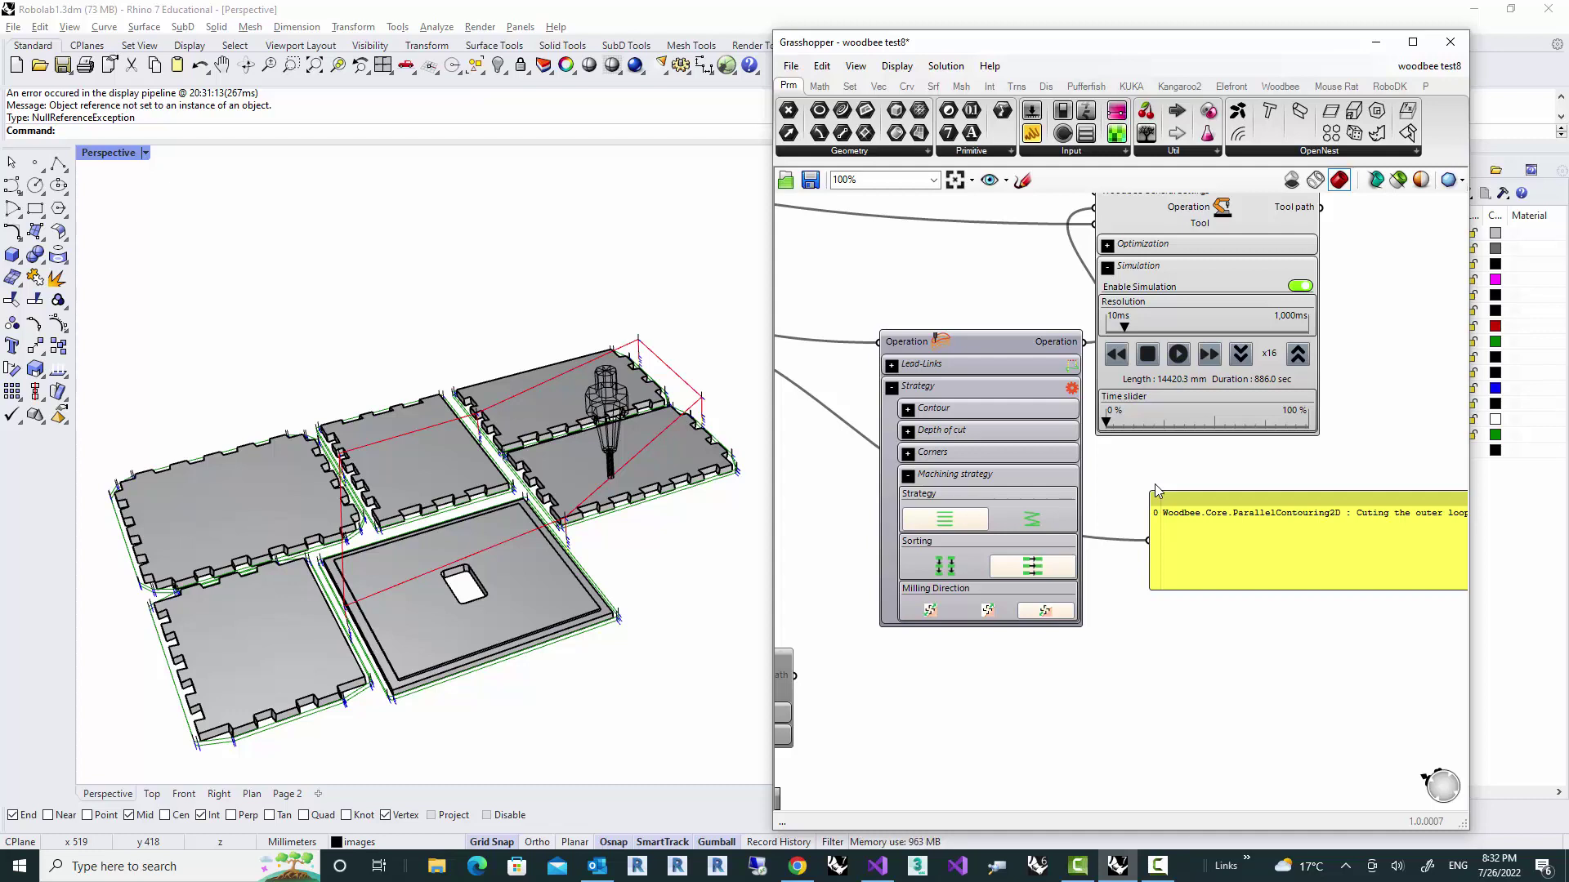
left_click(908, 476)
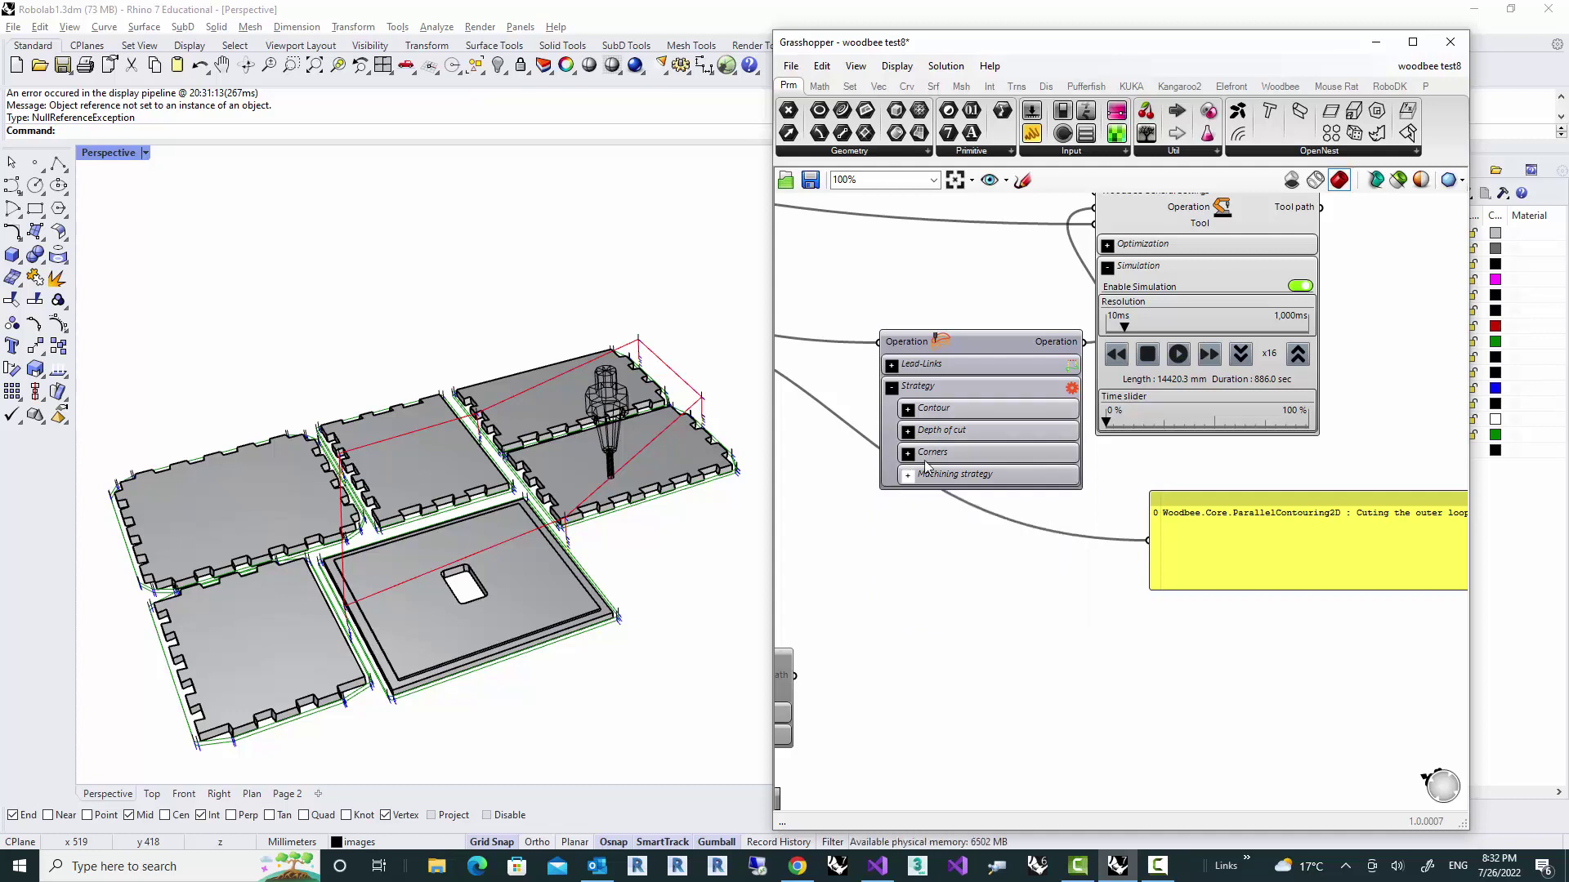
left_click(891, 388)
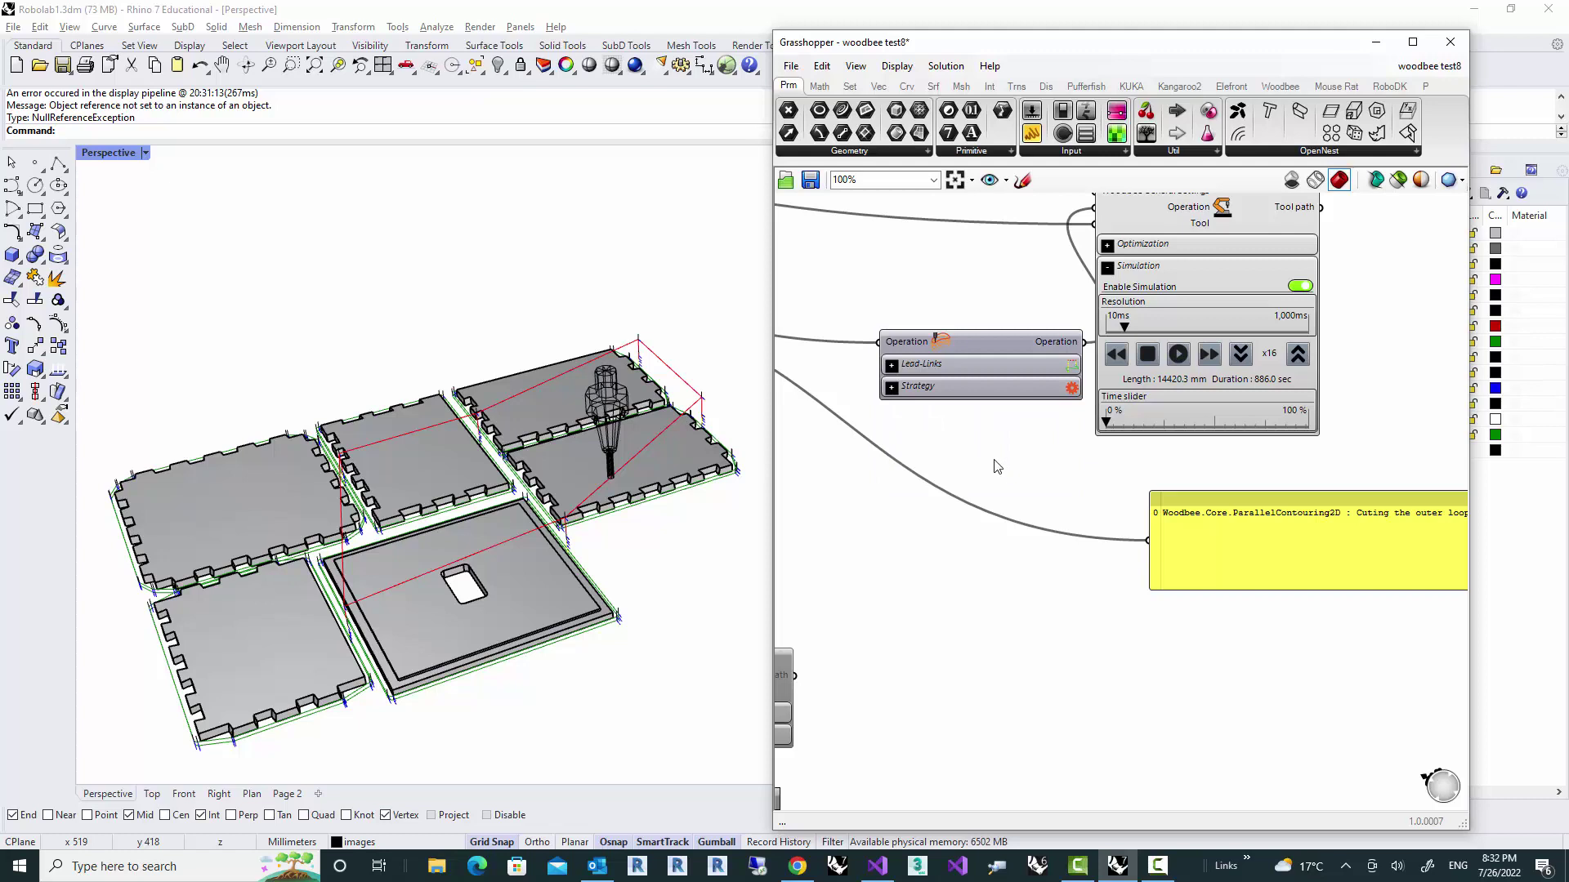